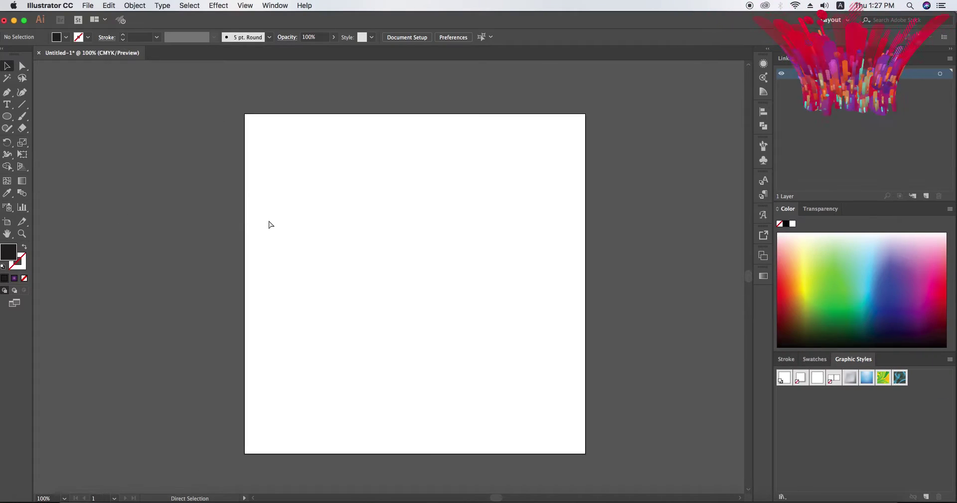
Step: Draw a large 306 pt circle on the artboard with no fill
drag(7, 117, 53, 137)
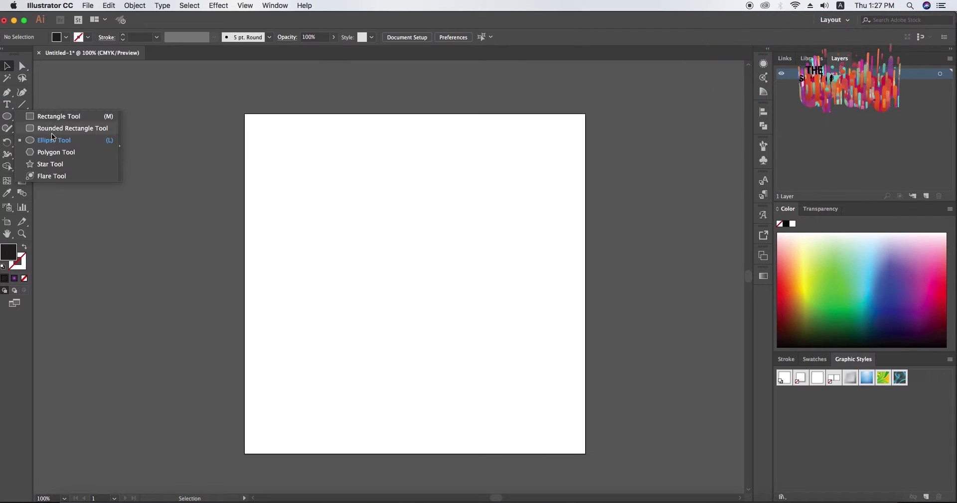
mouse_move(311, 190)
mouse_down()
mouse_move(492, 370)
mouse_move(463, 329)
mouse_up()
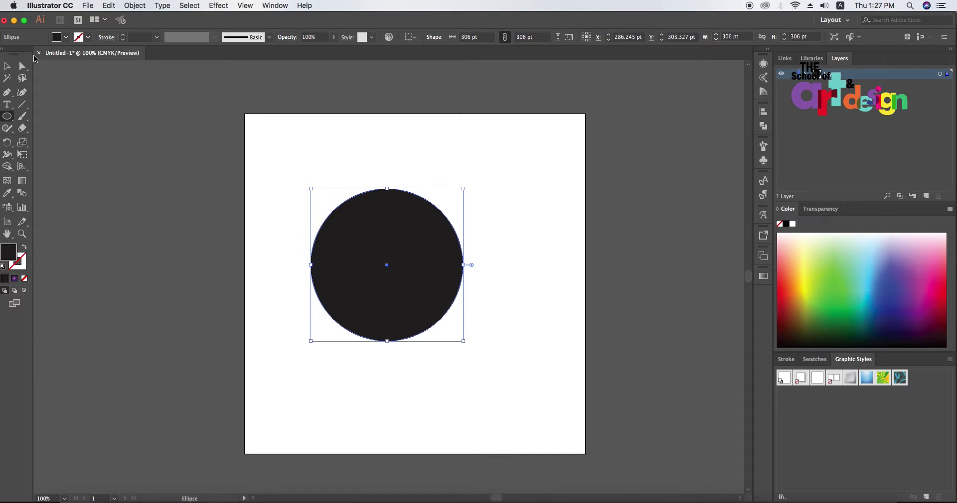
click(70, 38)
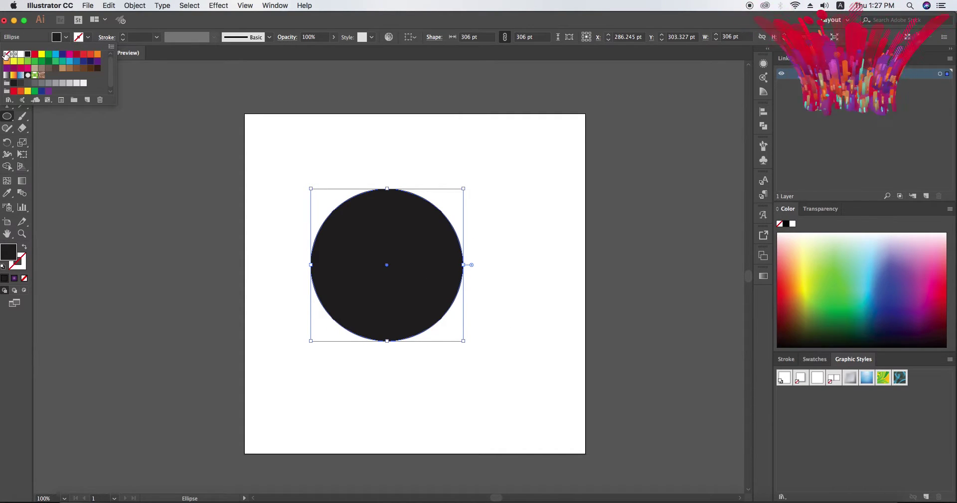
click(7, 53)
click(93, 37)
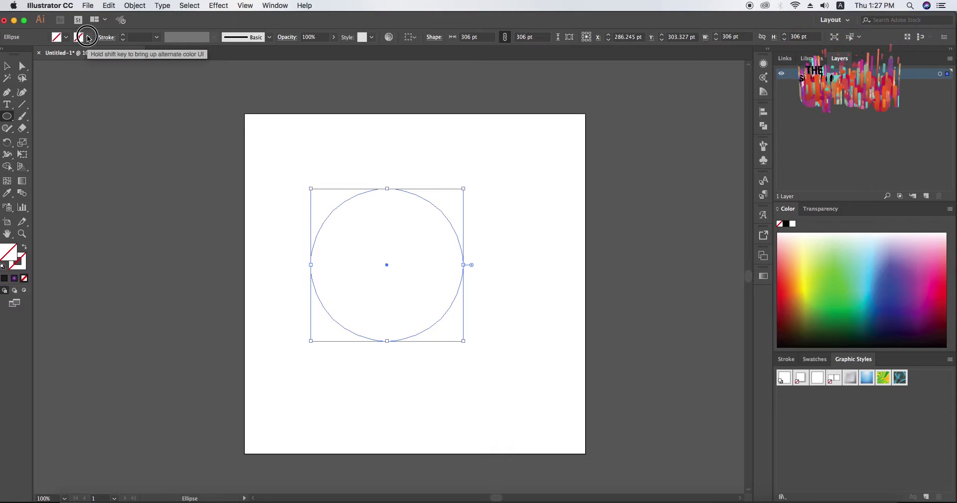
Step: Give the circle a red outline with an 11 pt stroke weight
click(89, 37)
click(93, 54)
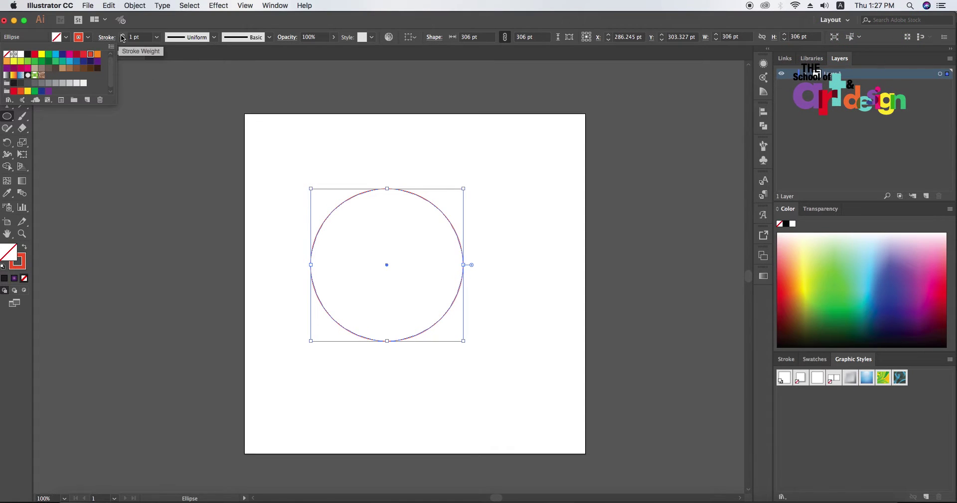
click(122, 36)
click(122, 36)
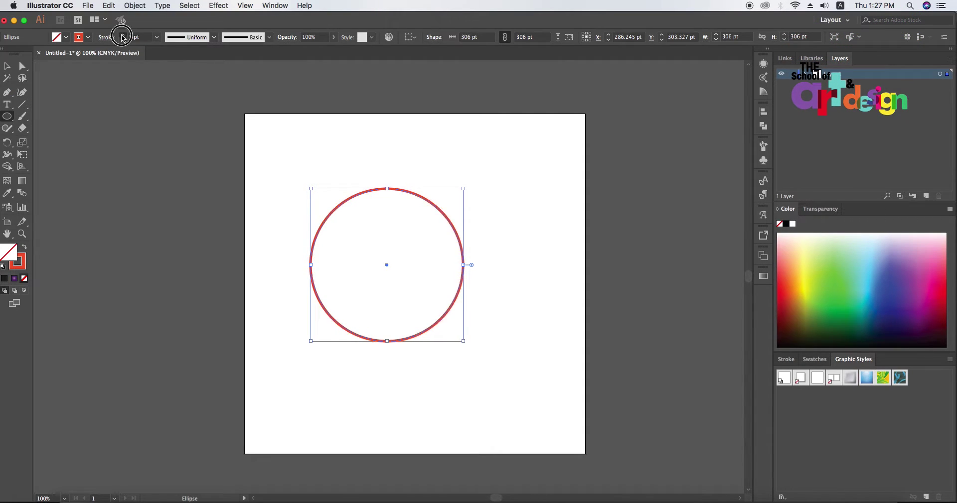
click(122, 36)
click(122, 36)
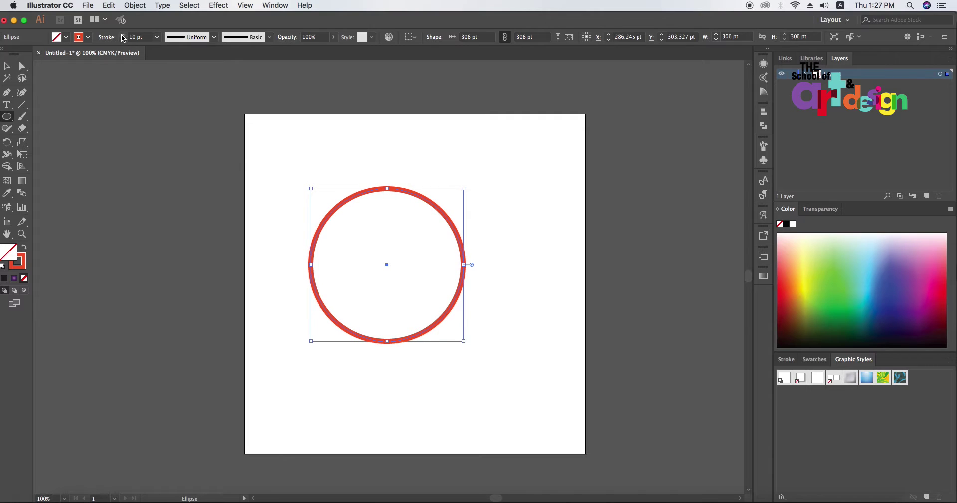
click(123, 36)
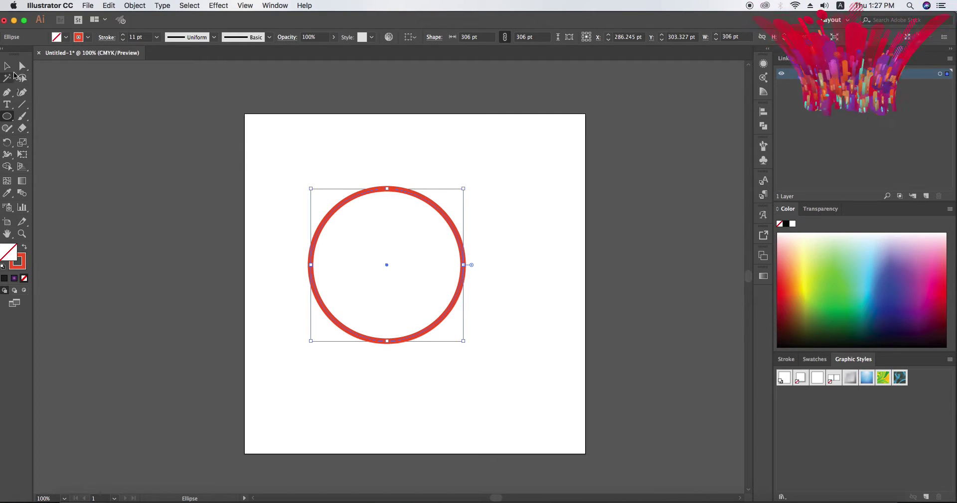
Step: Type 'The School of Art and Design' above the circle in 19 pt Myriad Pro
click(9, 104)
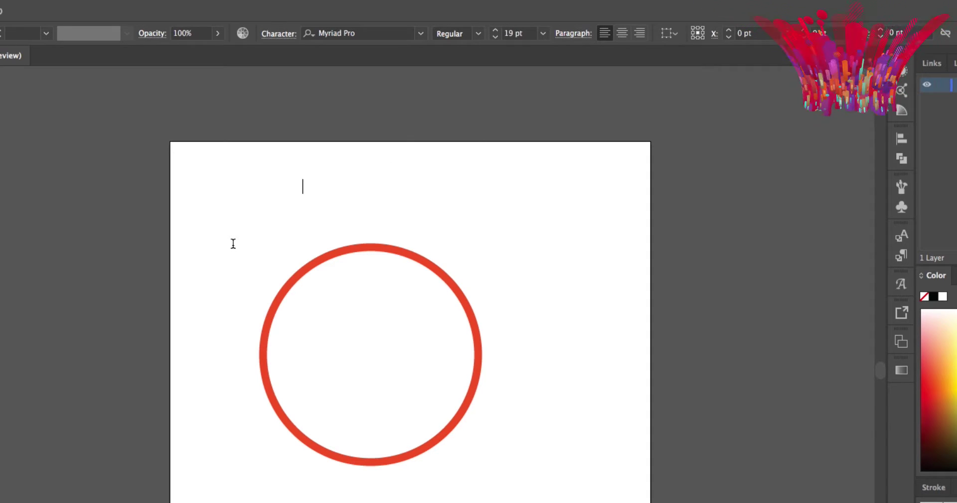
text(The School of Art)
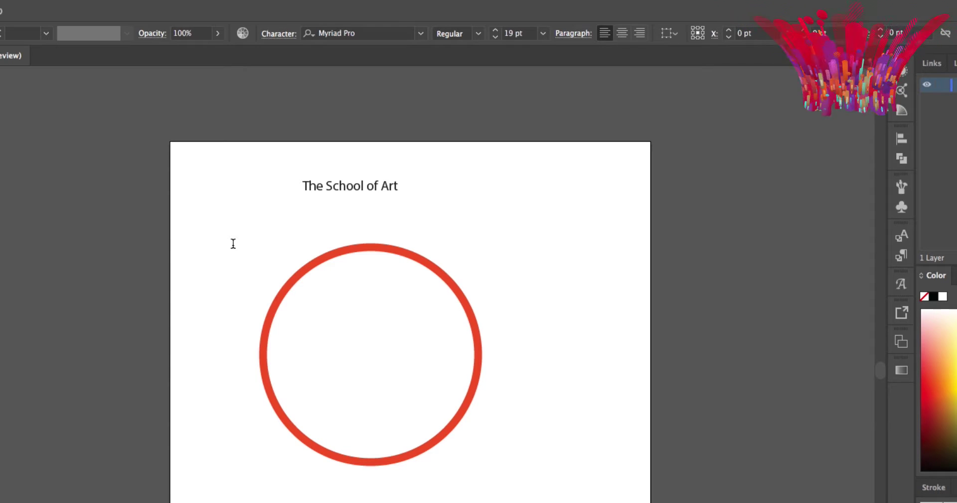
text(and Dea)
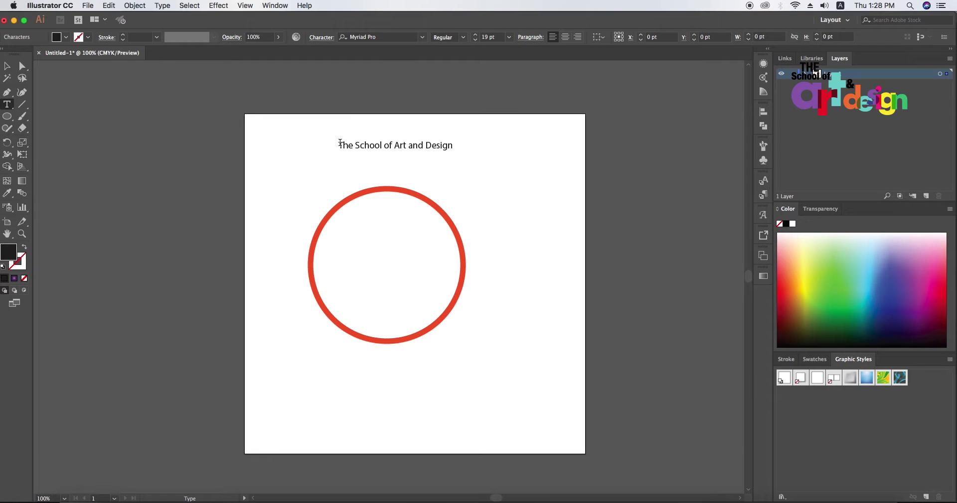
Step: Enlarge the title text slightly and make it white
click(7, 66)
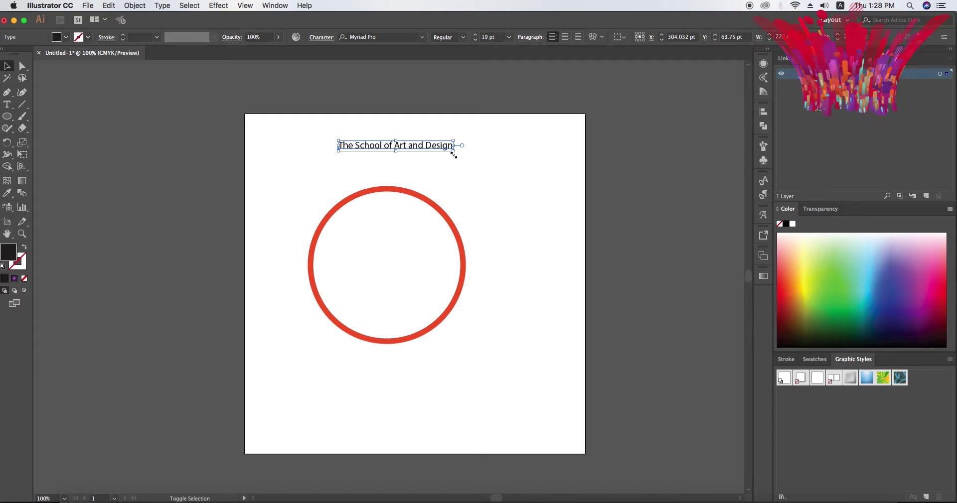
drag(453, 150, 457, 151)
click(66, 36)
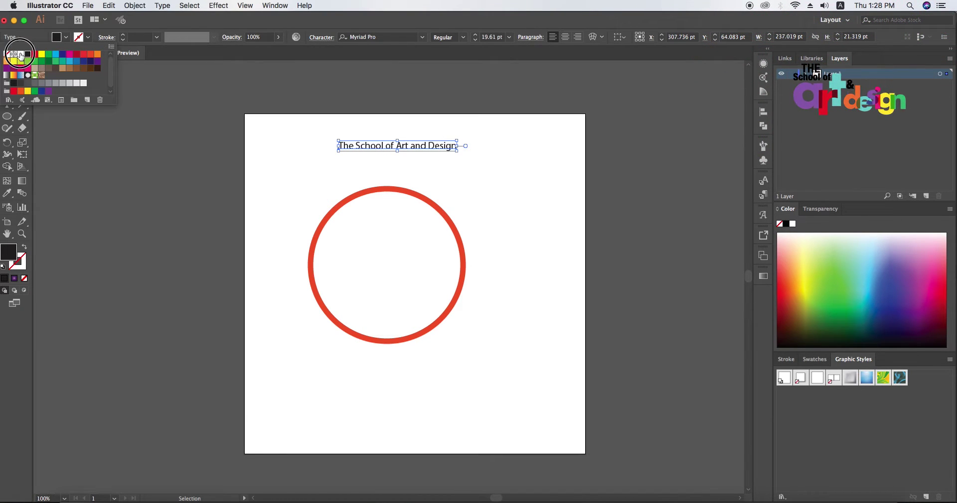
click(20, 54)
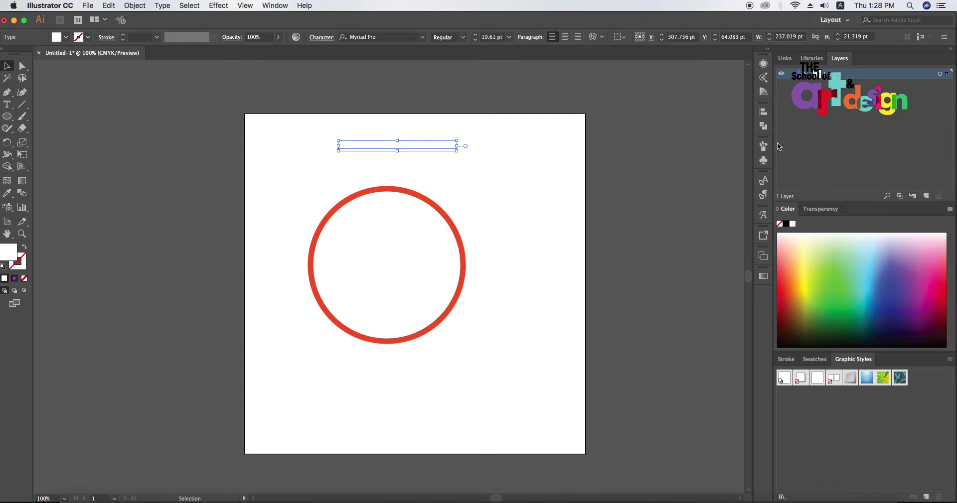
Step: Save the title text as the symbol 'New Symbol 1' in the Symbols panel
click(763, 162)
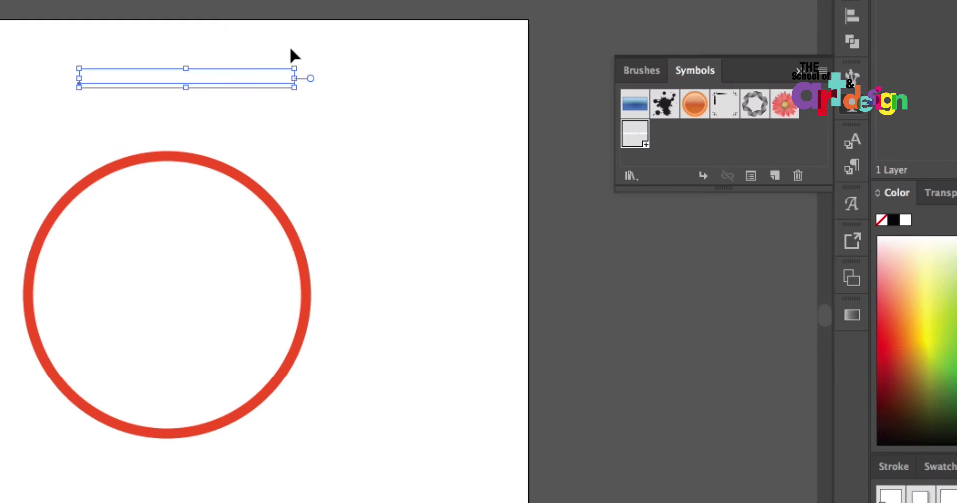
drag(205, 75, 693, 142)
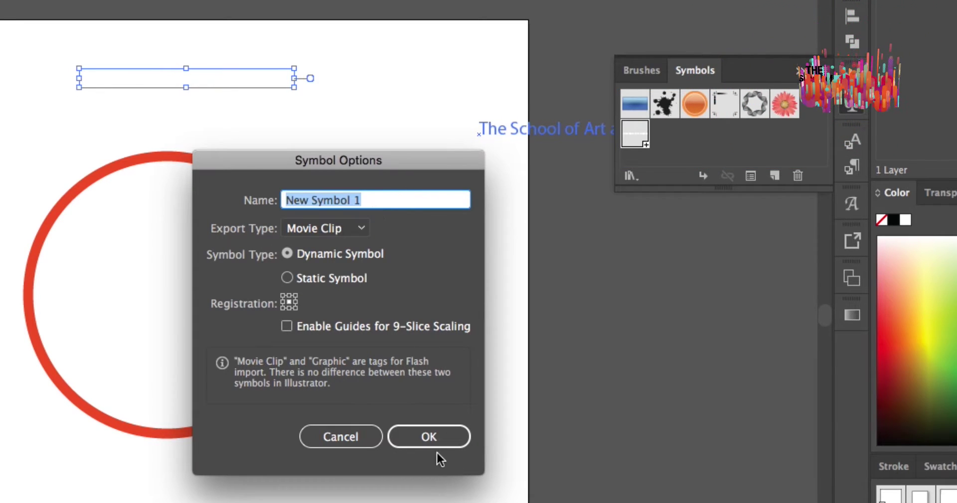
click(429, 437)
click(428, 436)
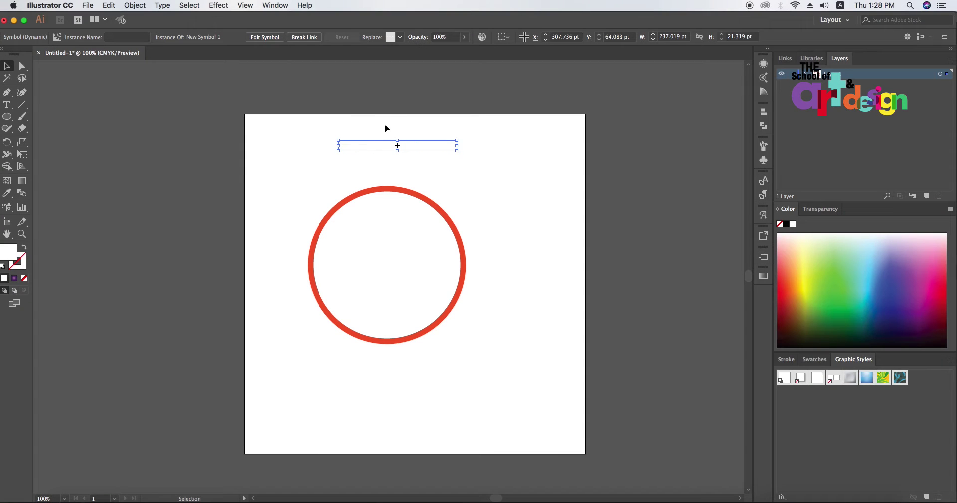
Step: Delete the title text from the artboard, leaving only the red circle
click(377, 116)
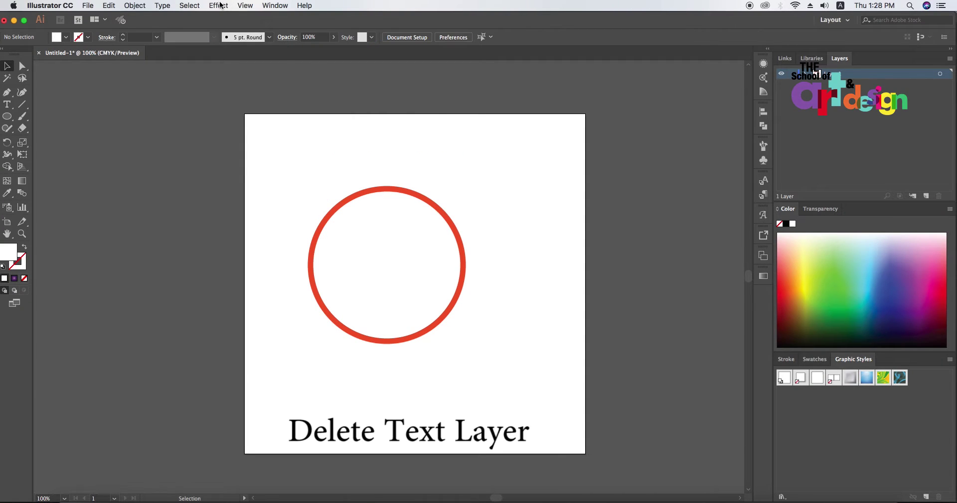
click(406, 152)
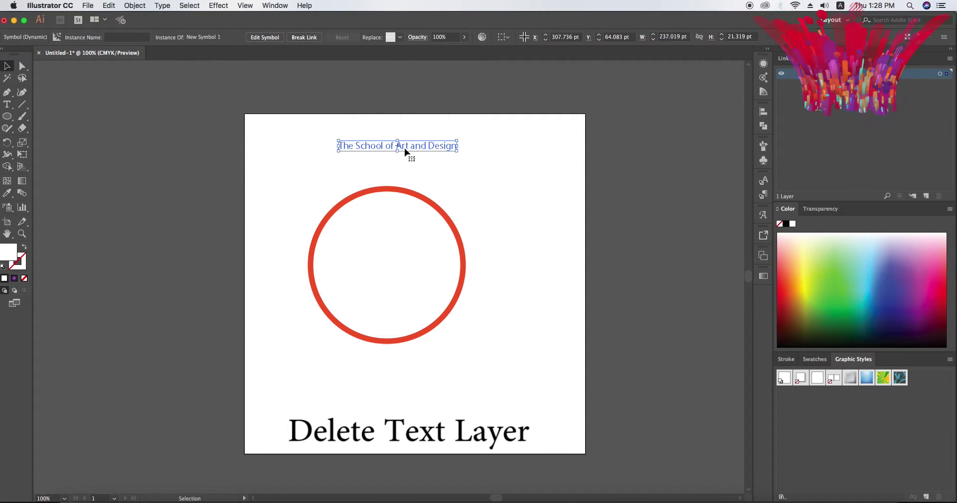
key(Delete)
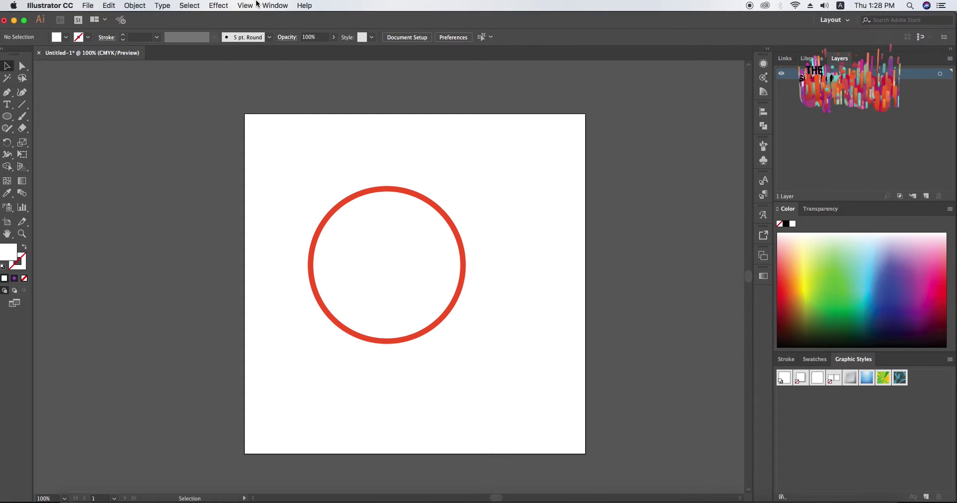
click(265, 6)
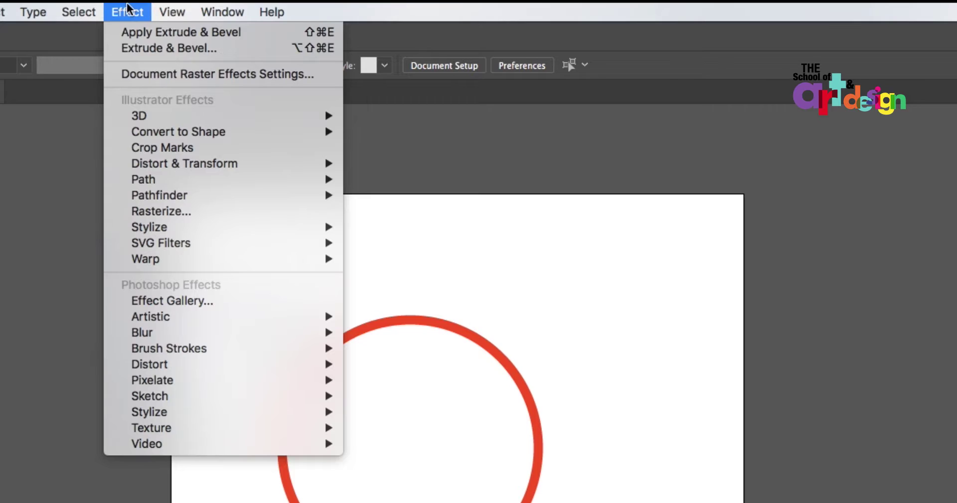
mouse_move(139, 116)
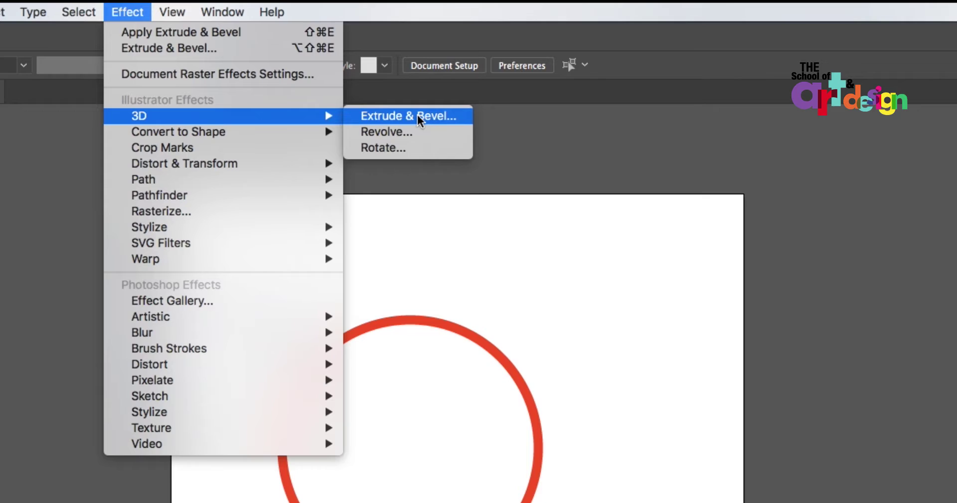
Step: Extrude the circle in 3D with preview, rotated to 72°, 36°, 23°
click(417, 116)
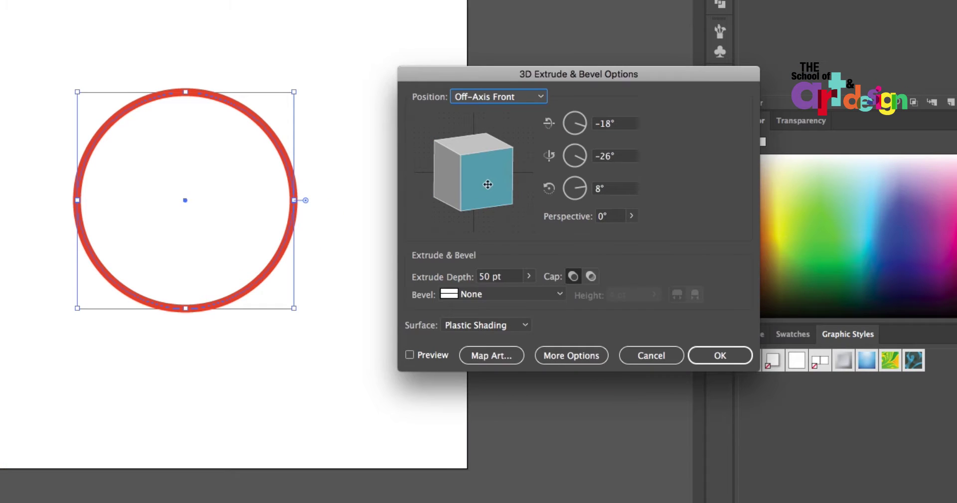
click(409, 355)
mouse_move(495, 184)
mouse_down()
mouse_move(450, 130)
mouse_move(463, 163)
mouse_up()
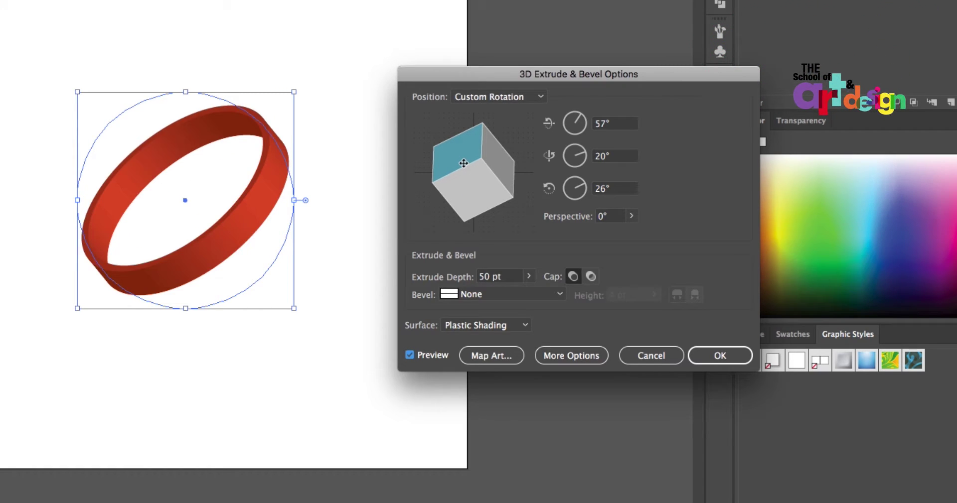
mouse_move(463, 163)
mouse_down()
mouse_move(458, 156)
mouse_move(498, 160)
mouse_move(447, 155)
mouse_move(455, 145)
mouse_move(473, 160)
mouse_move(449, 164)
mouse_up()
mouse_move(517, 188)
mouse_down()
mouse_move(498, 202)
mouse_move(540, 207)
mouse_move(492, 208)
mouse_up()
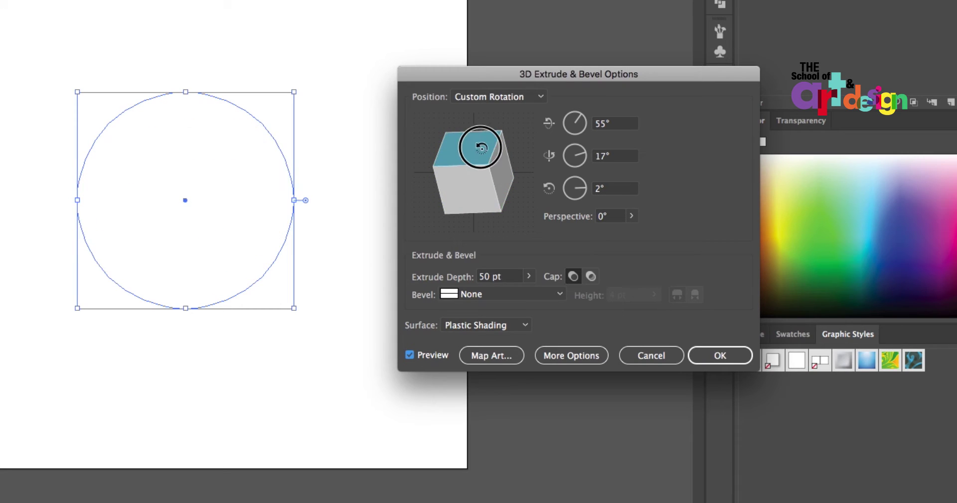
drag(478, 145, 462, 142)
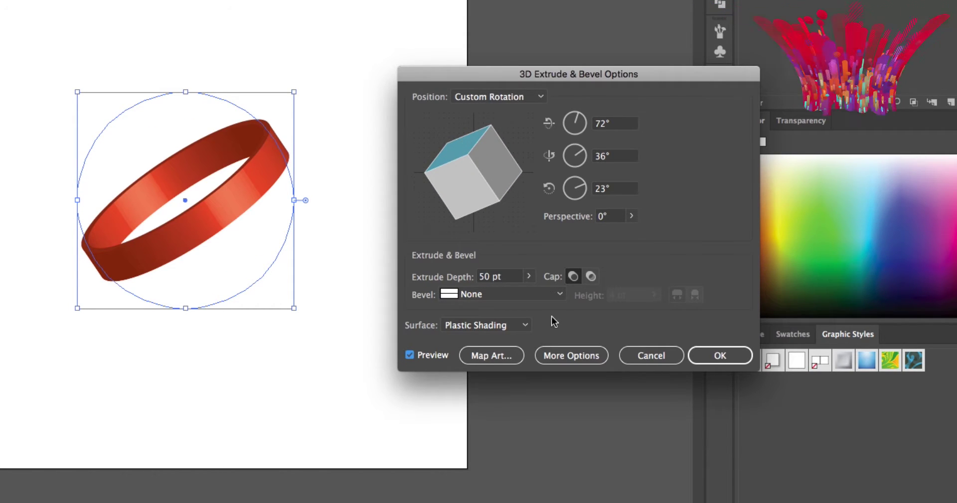
Step: Set the ring's bevel to Tall-Round (height 4 pt) and bring up Map Art
click(559, 294)
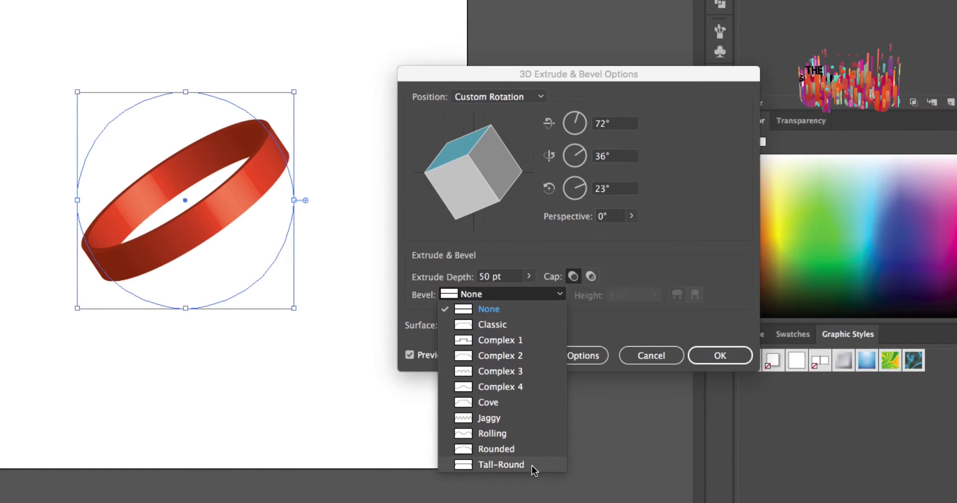
click(533, 467)
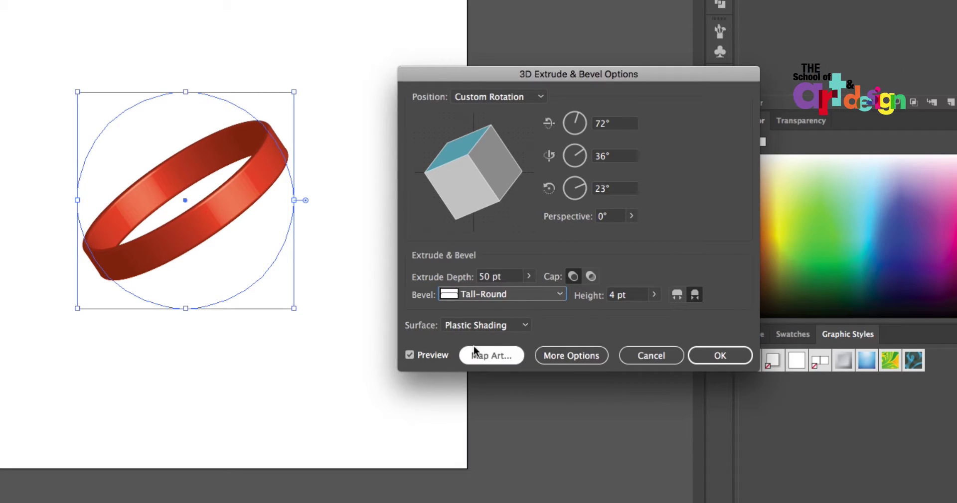
click(509, 357)
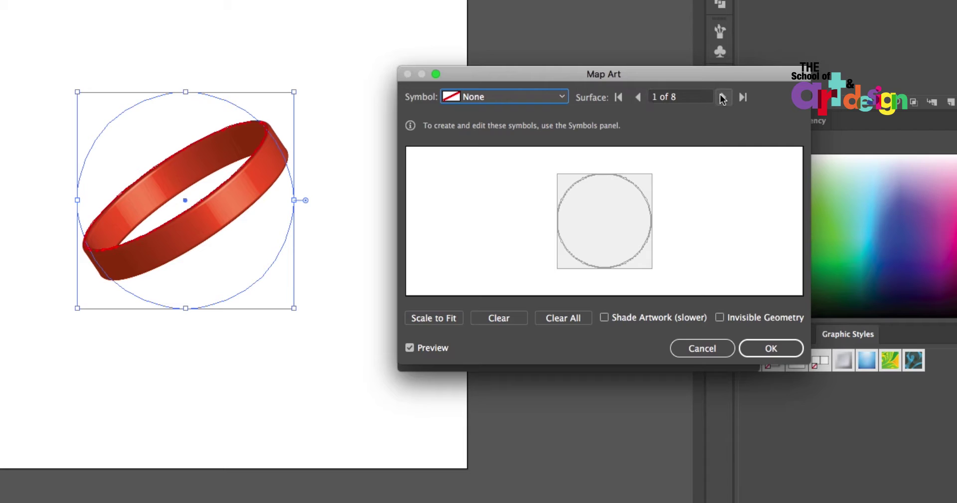
Step: Map New Symbol 1 onto surface 4 of 8, rotated upright and stretched along the band
click(722, 99)
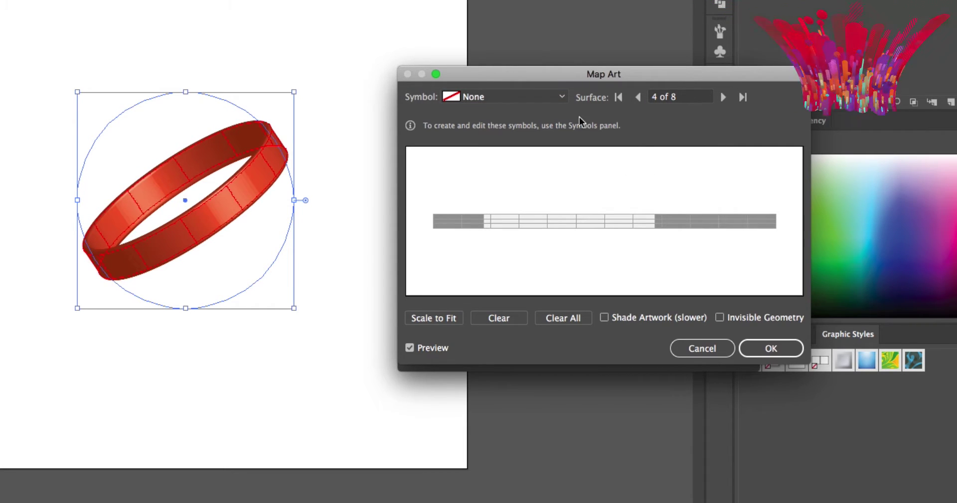
click(558, 98)
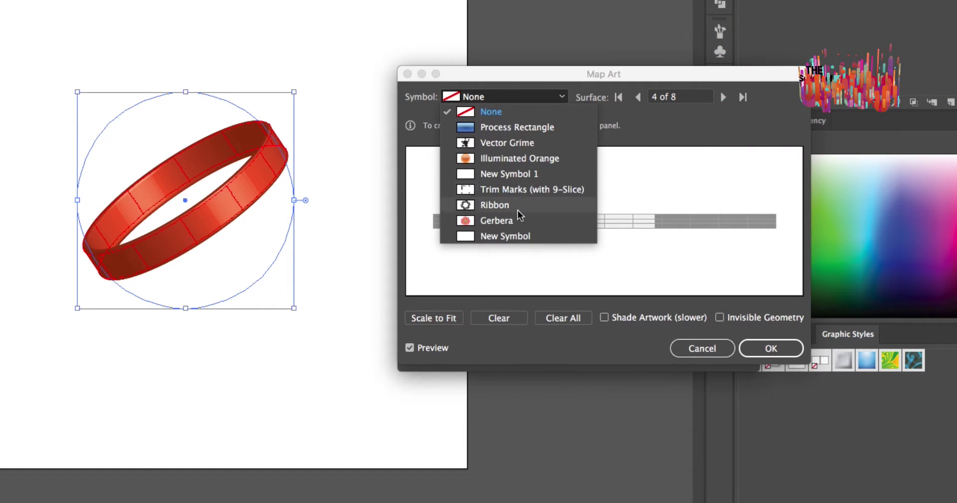
click(509, 172)
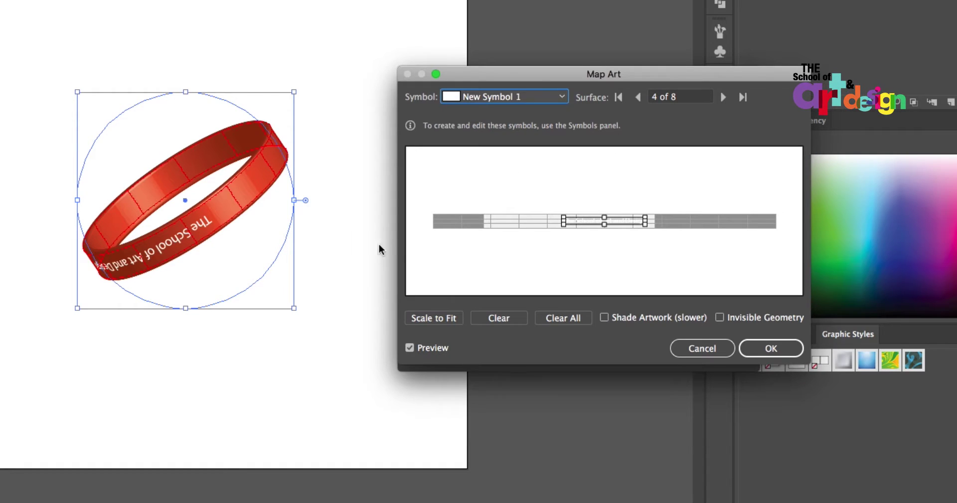
mouse_move(652, 233)
mouse_down()
mouse_move(567, 234)
mouse_move(486, 219)
mouse_up()
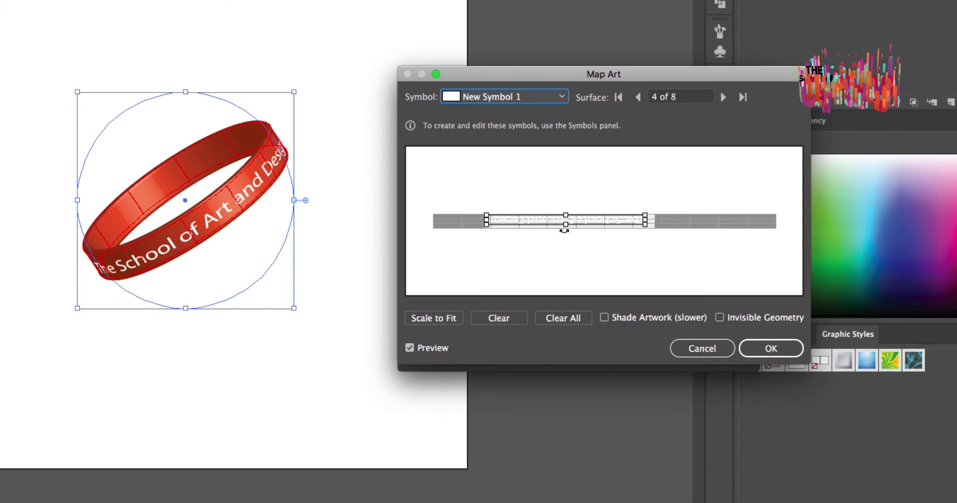
drag(566, 225, 566, 227)
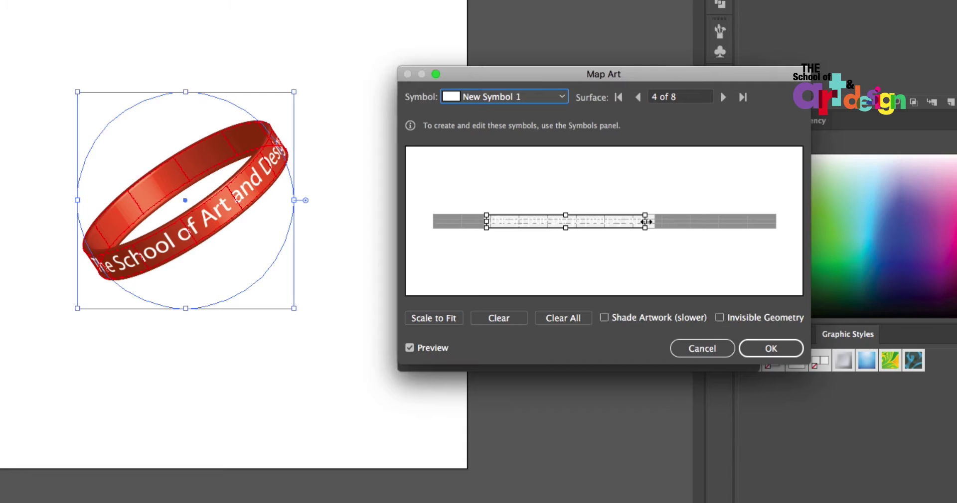
drag(646, 222, 654, 226)
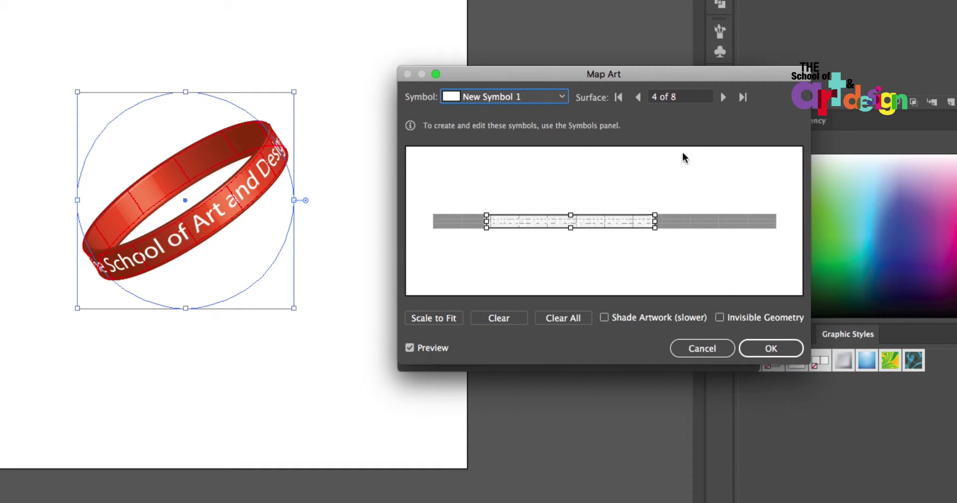
Step: Enable Shade Artwork on the mapped text and apply the 3D effect
click(771, 349)
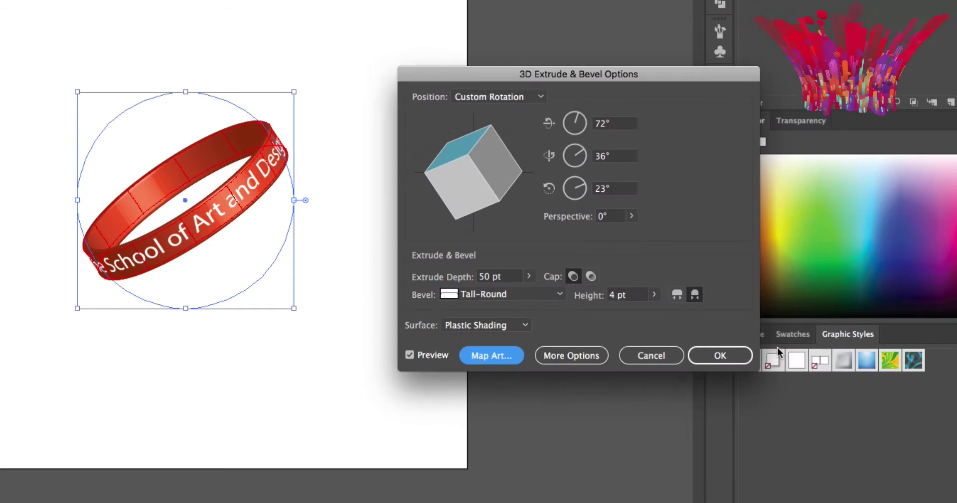
click(491, 355)
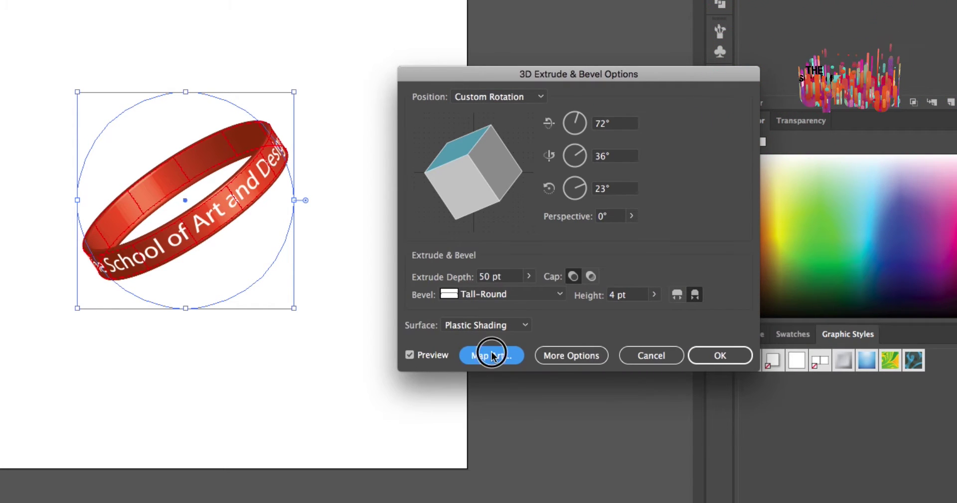
click(604, 318)
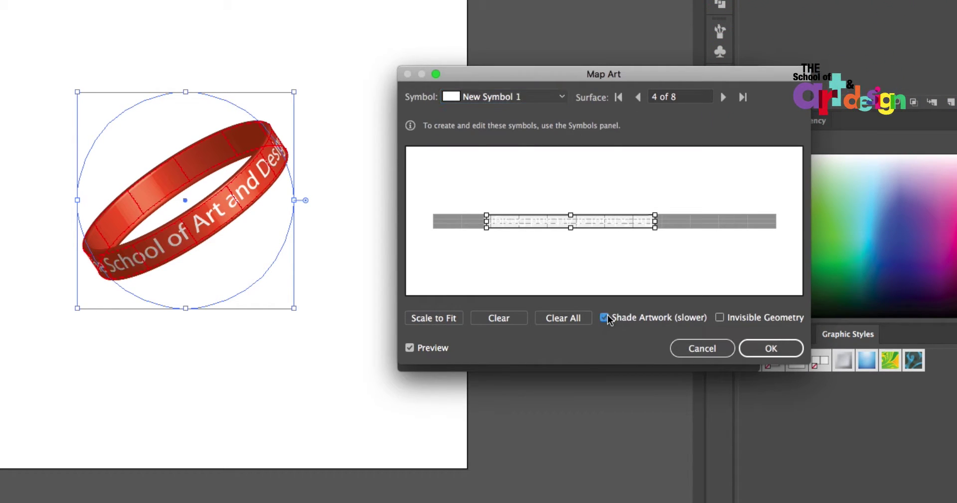
click(771, 348)
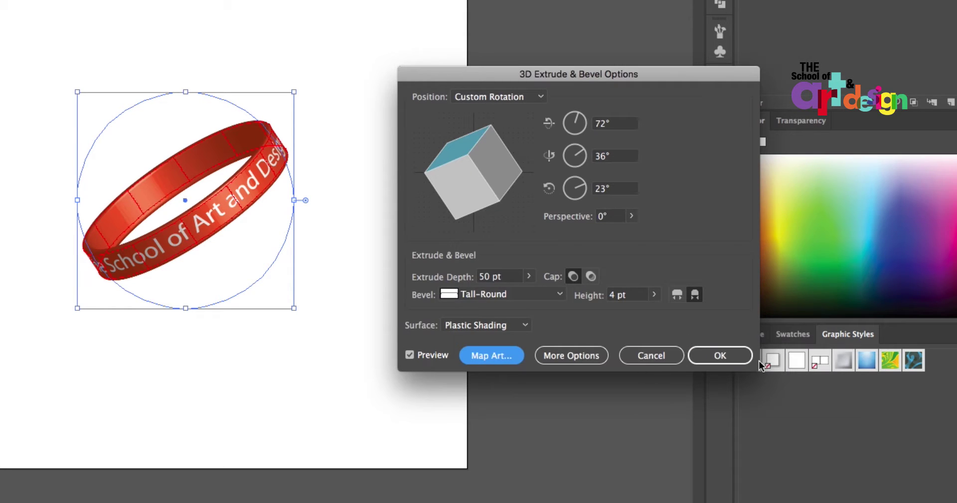
click(736, 356)
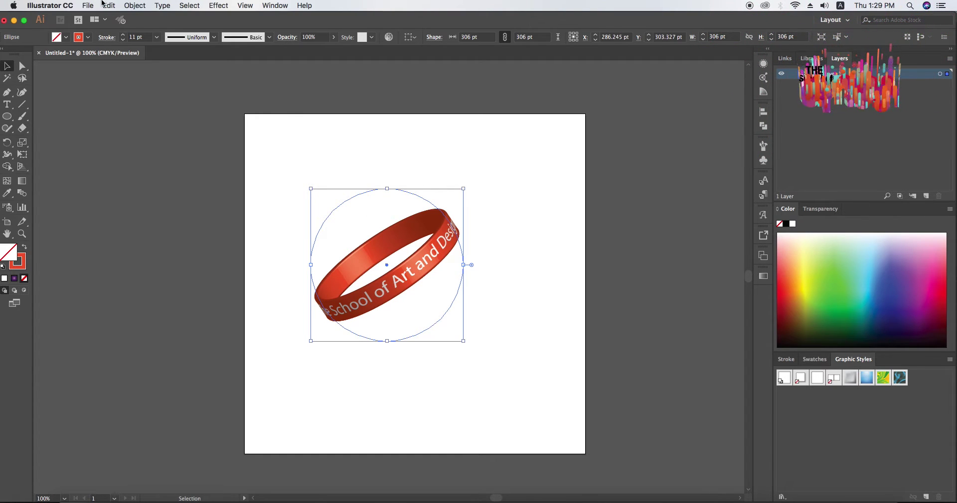
Step: Expand the bracelet's appearance into editable artwork and try a red stroke
click(137, 6)
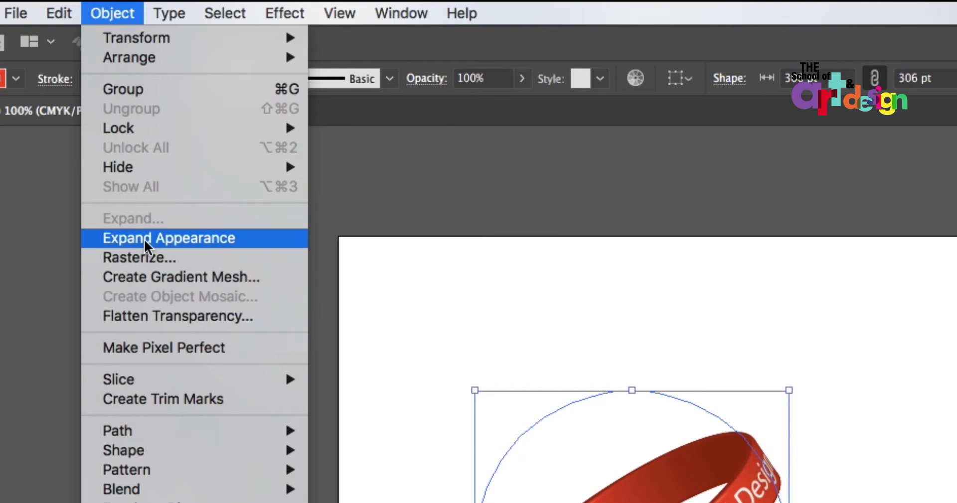
click(126, 240)
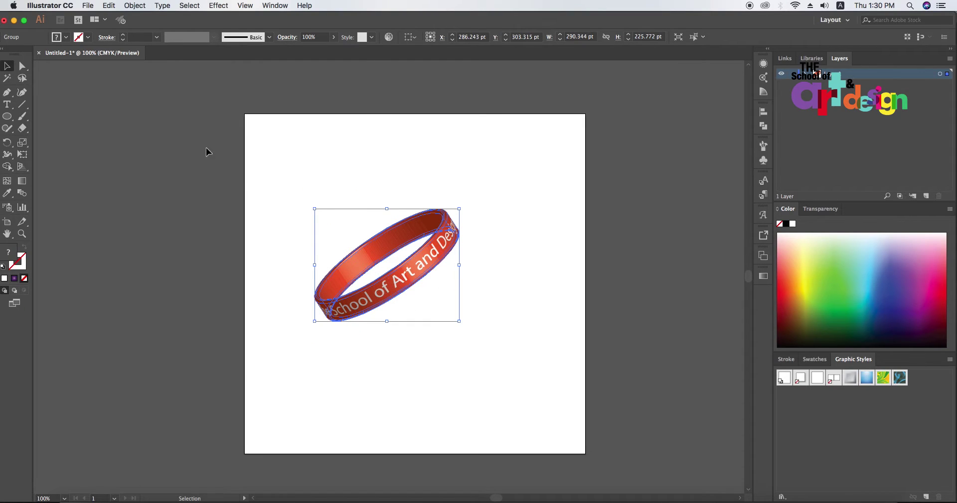
click(89, 38)
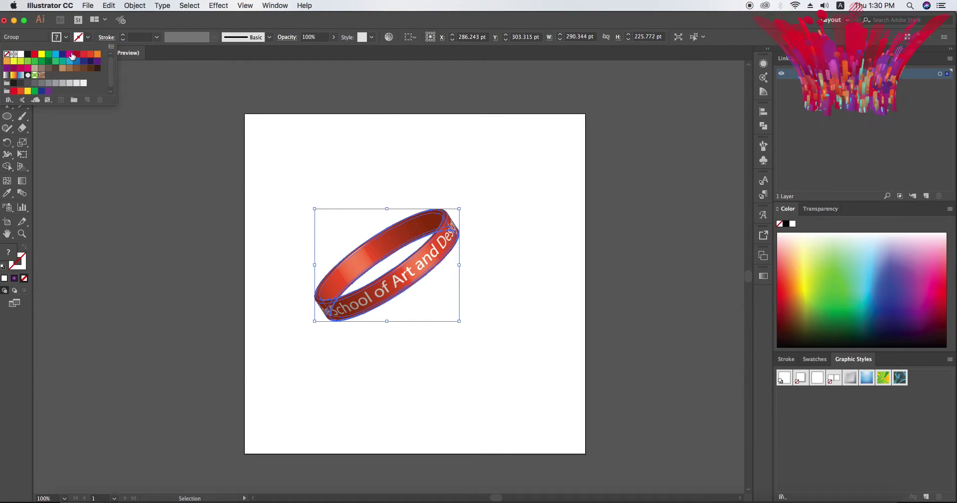
click(70, 54)
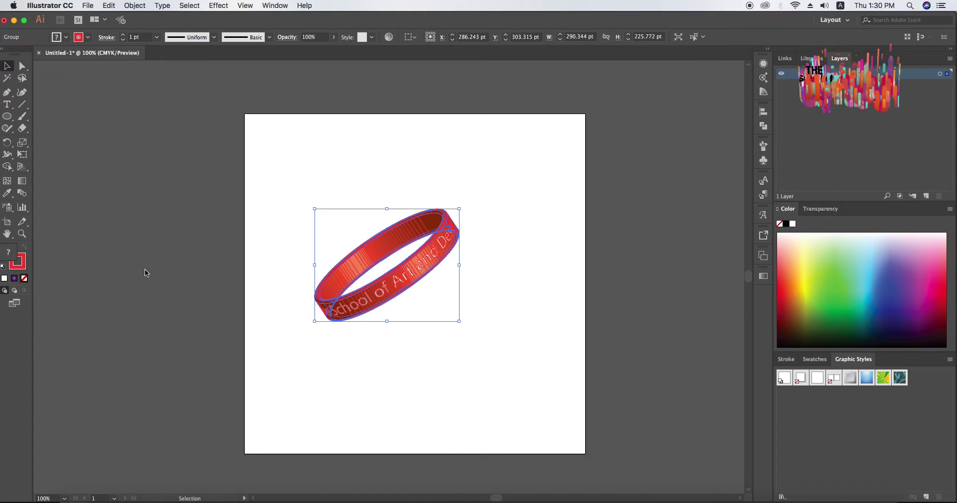
click(231, 365)
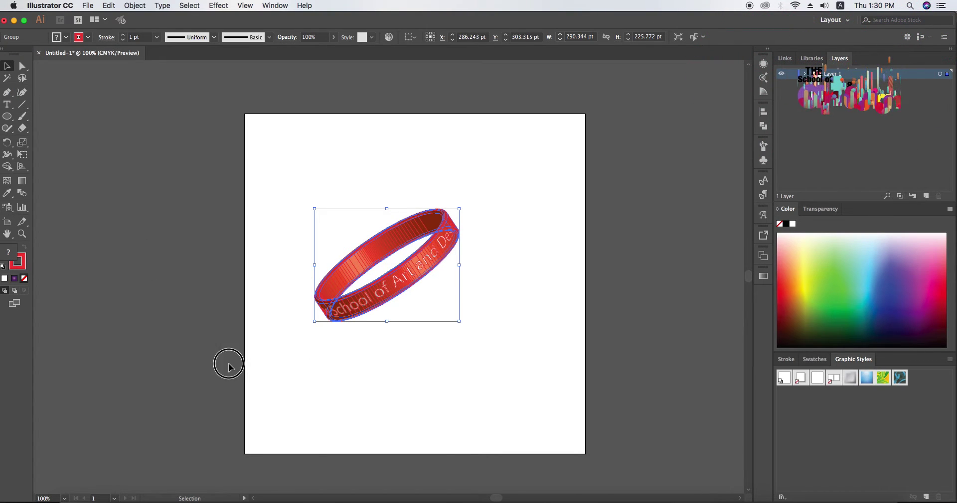
Step: Undo the stroke colour change and deselect the bracelet
click(375, 288)
key(ctrl+z)
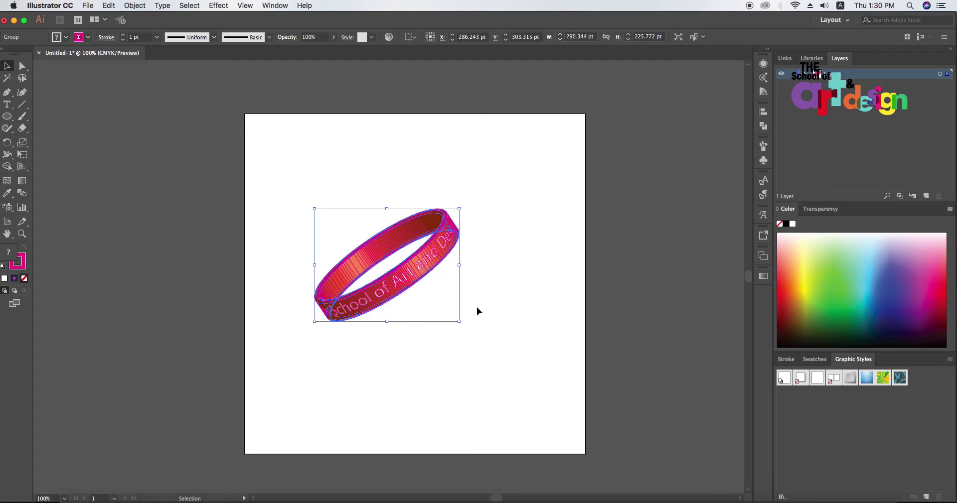
key(a)
key(ctrl+z)
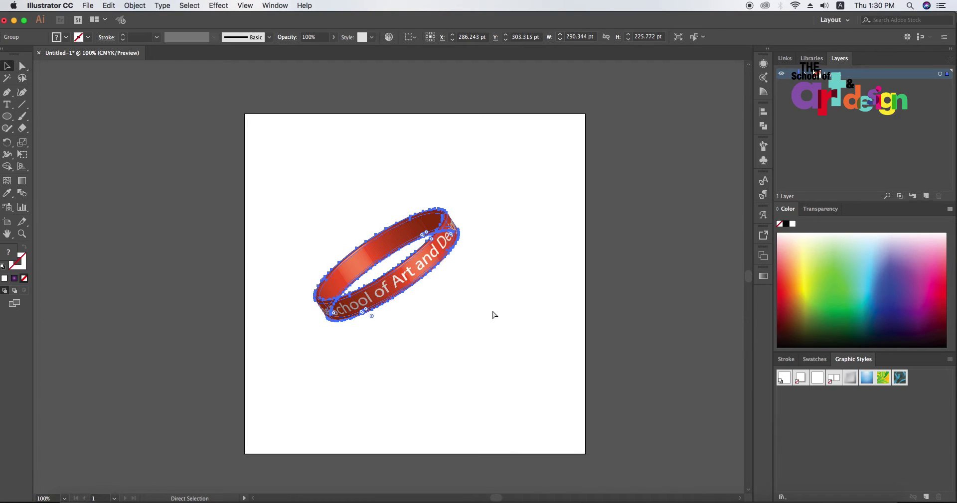
key(v)
click(539, 259)
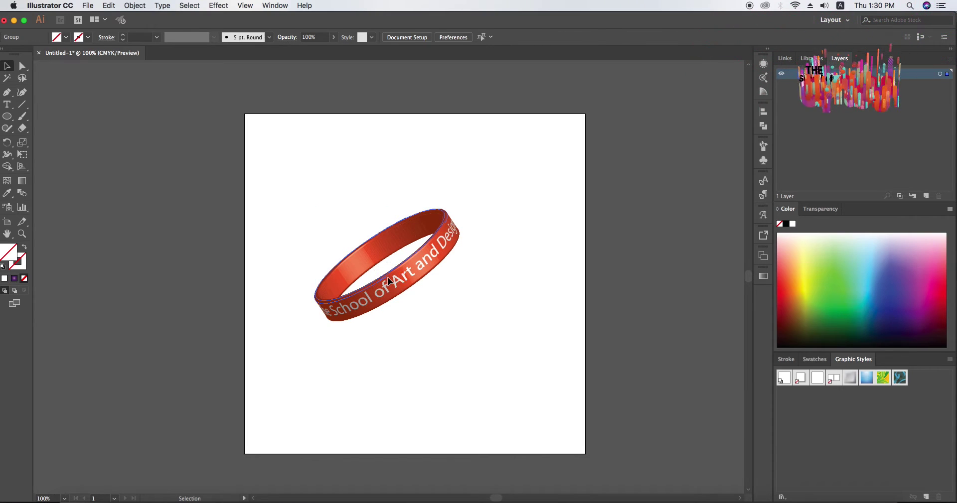
Step: Place a second bracelet to the right, rotate it, and tilt the left one clockwise
mouse_move(388, 282)
mouse_down()
mouse_move(381, 253)
mouse_move(368, 260)
mouse_up()
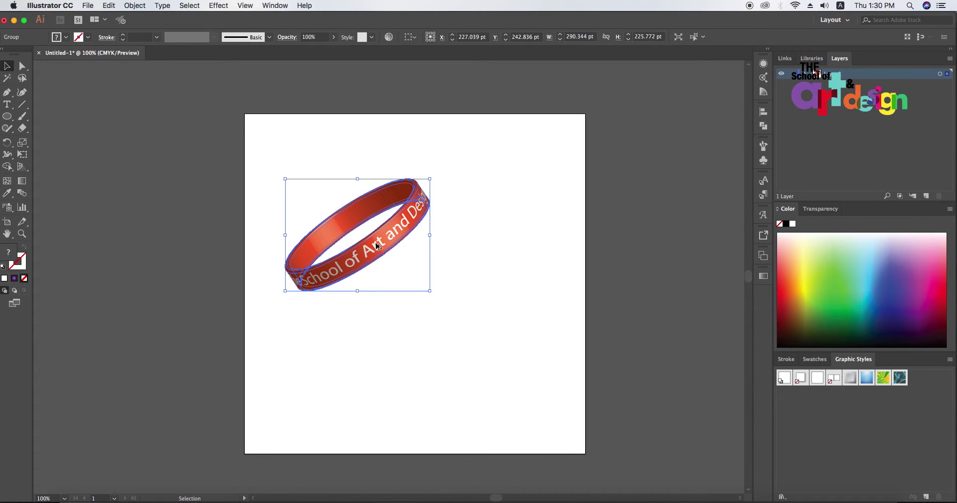
drag(391, 234, 487, 250)
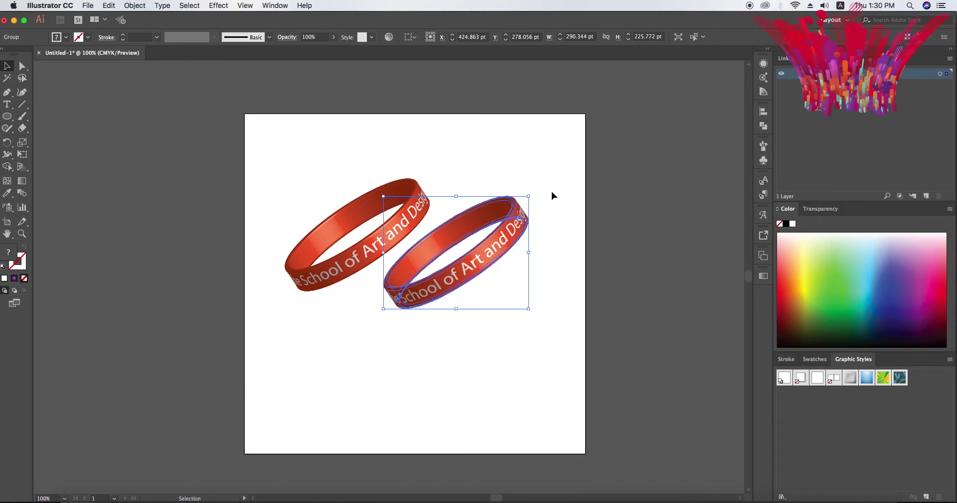
drag(533, 196, 555, 258)
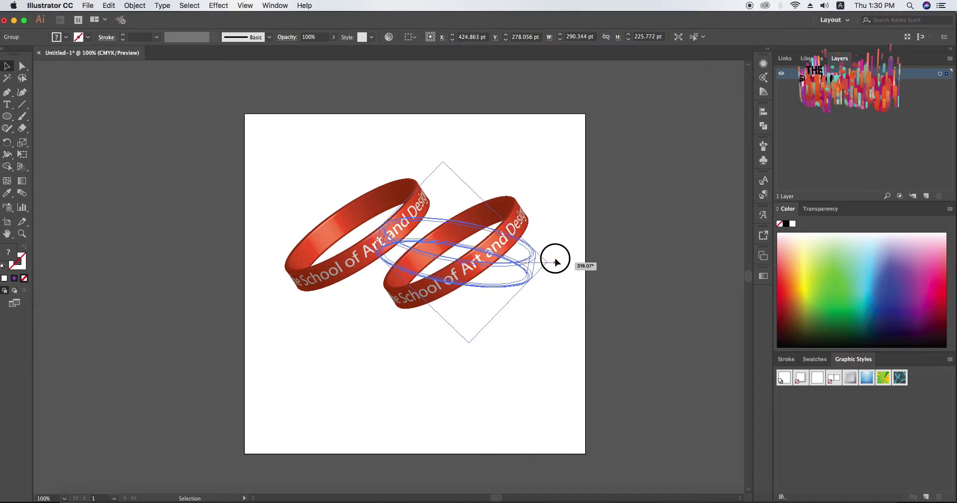
drag(320, 277, 326, 300)
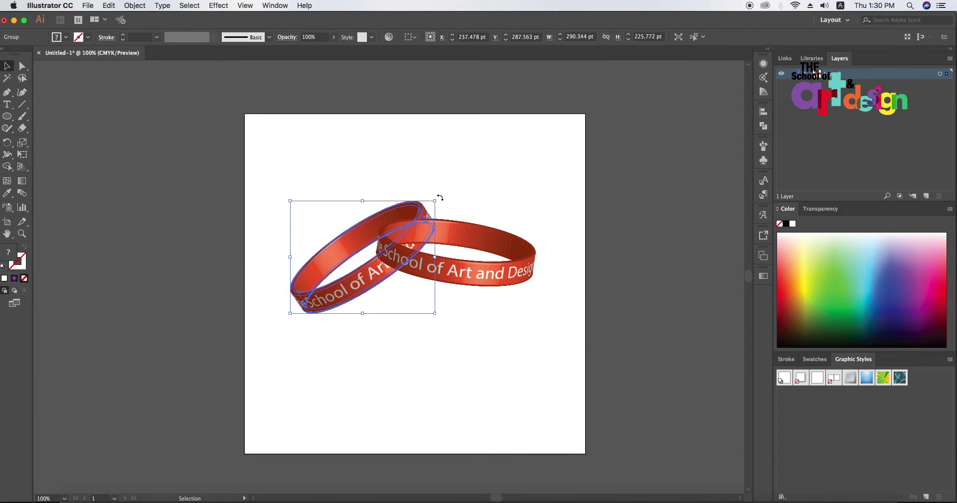
drag(440, 202, 456, 215)
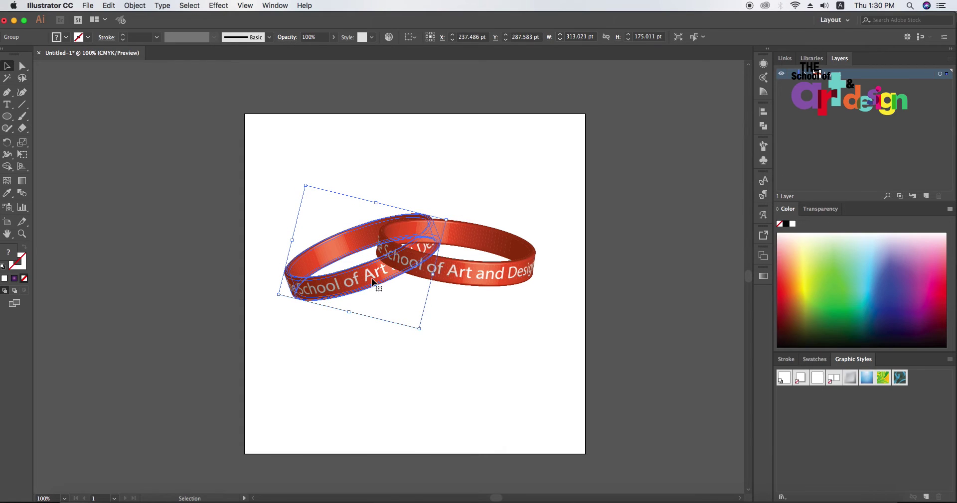
Step: Shift the left bracelet right and down so it interlocks with the other ring
drag(364, 275, 394, 272)
click(661, 290)
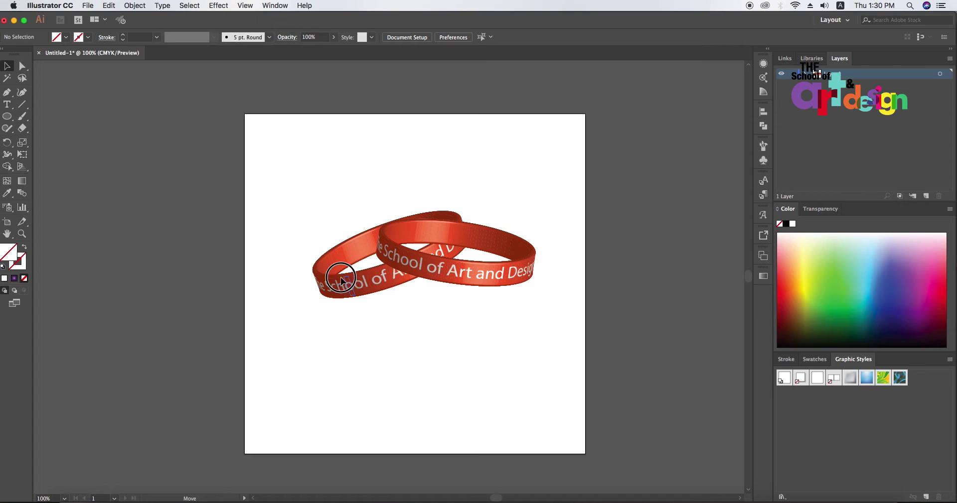
key(ctrl+z)
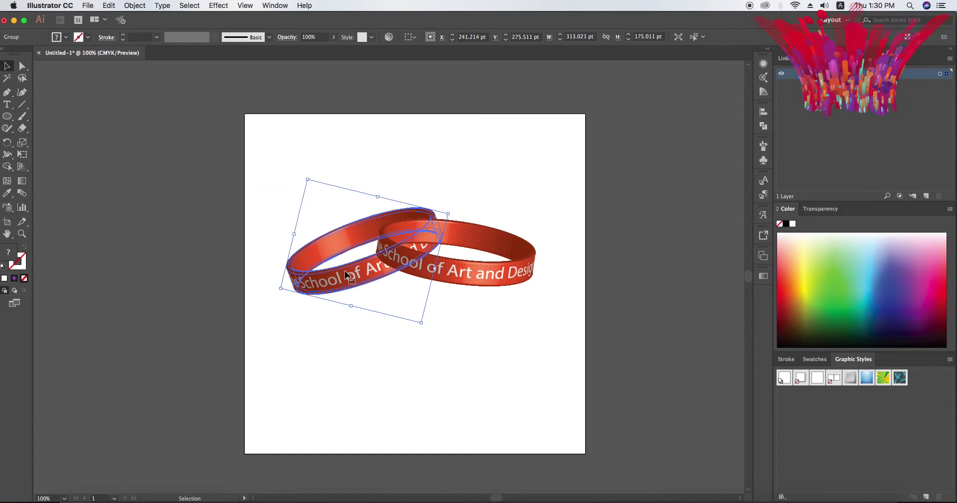
mouse_move(339, 278)
mouse_down()
mouse_move(357, 281)
mouse_move(352, 288)
mouse_up()
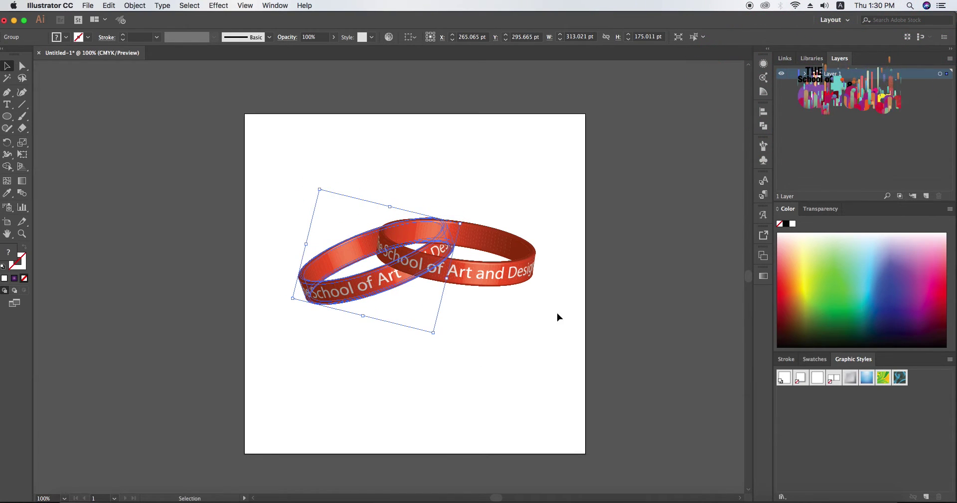
click(214, 274)
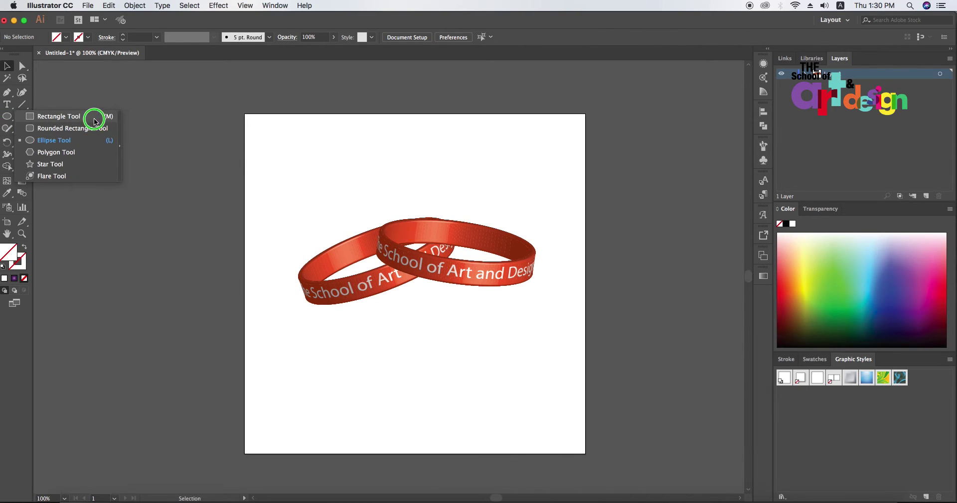
Step: Draw a rectangle covering the whole artboard and fill it red
click(92, 117)
drag(244, 114, 585, 454)
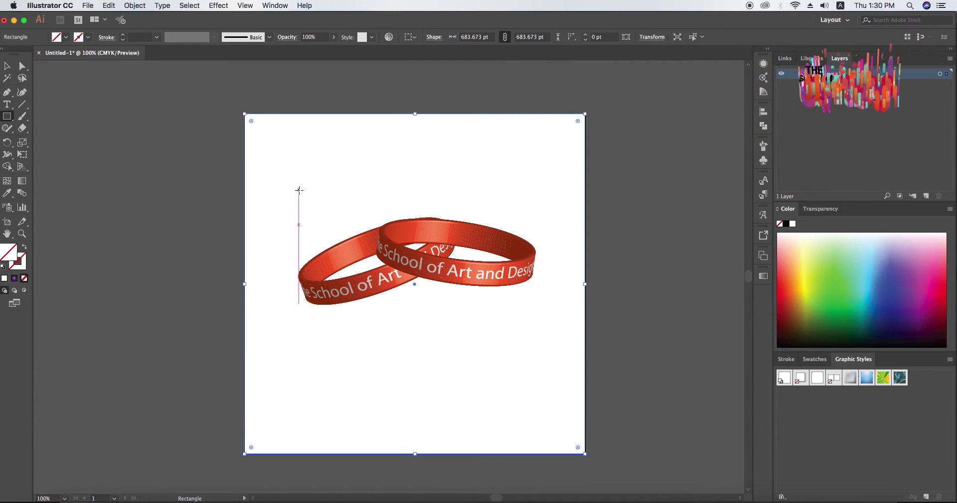
right_click(299, 144)
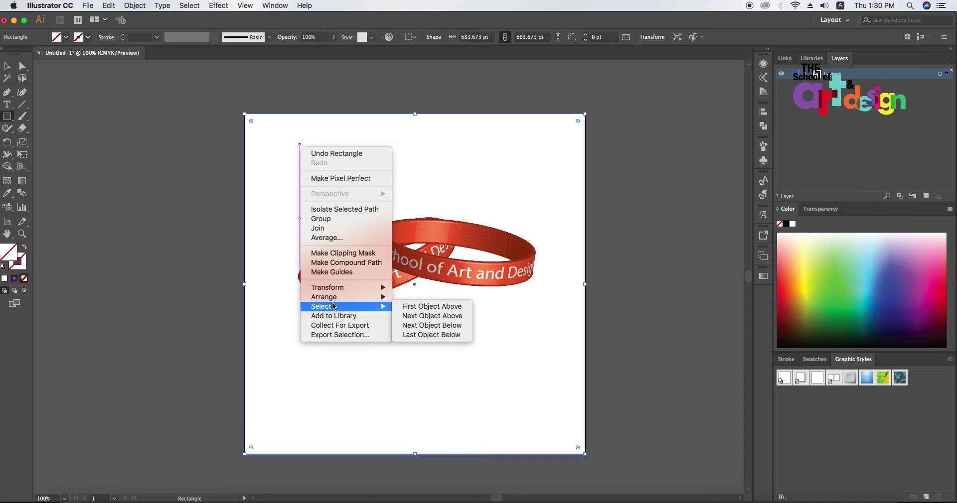
click(214, 205)
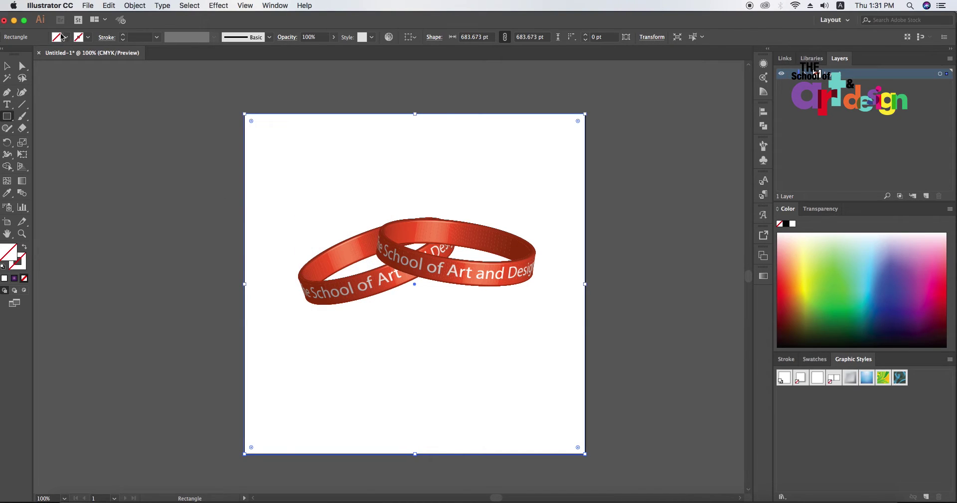
click(64, 39)
click(34, 53)
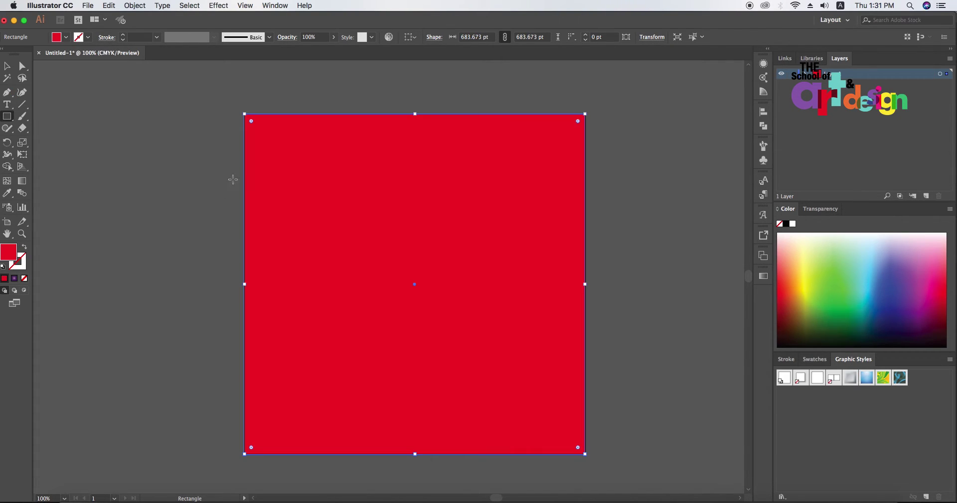
Step: Send the red rectangle behind the bracelets
right_click(292, 180)
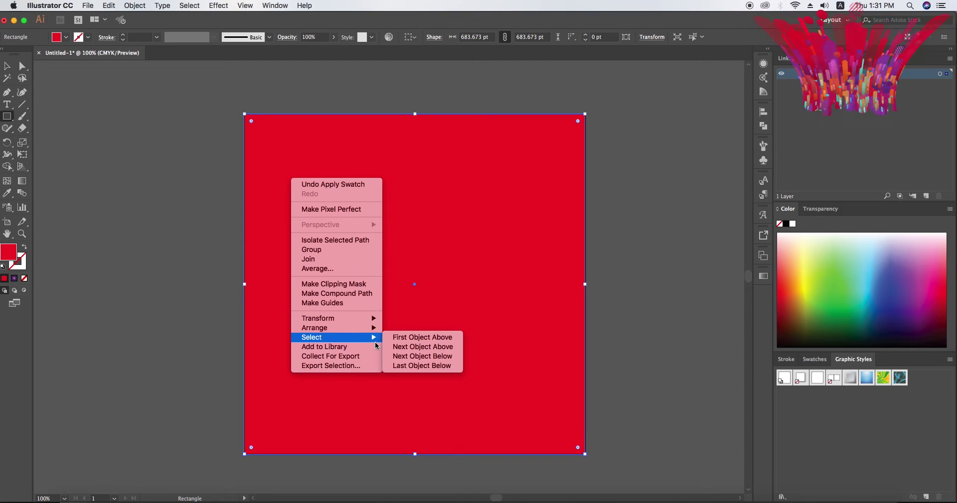
mouse_move(315, 328)
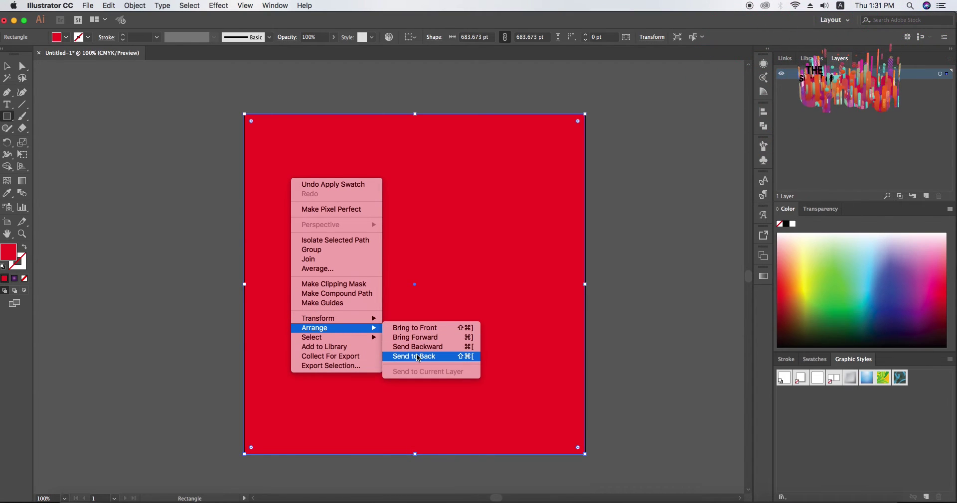
click(415, 356)
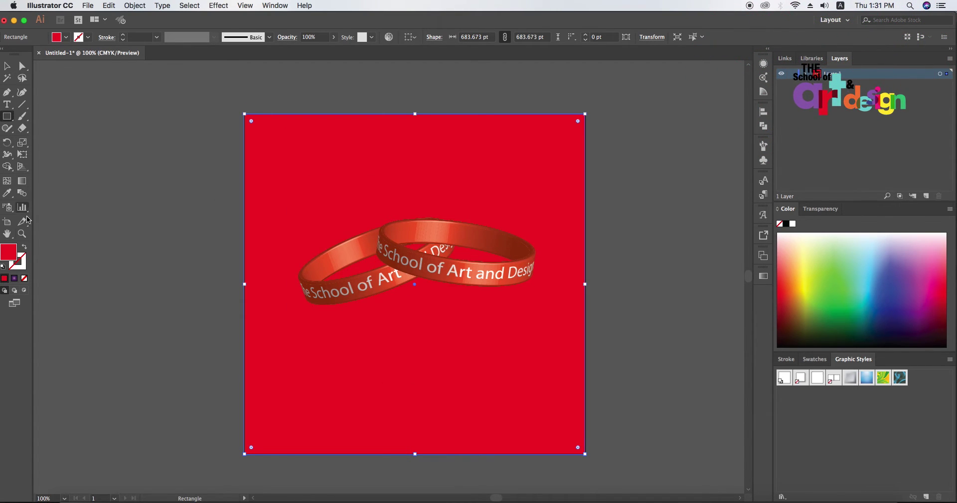
click(23, 181)
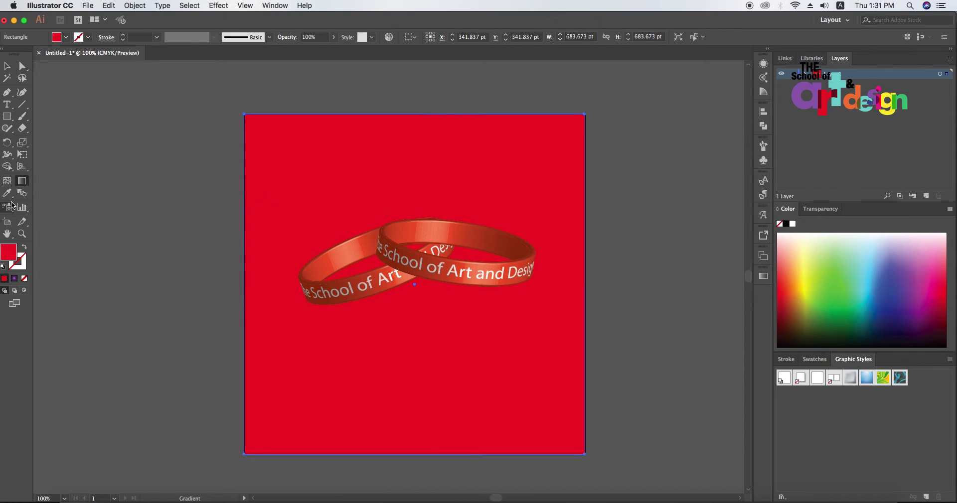
Step: Apply a radial gradient to the background, pale pink centre fading to deep indigo edges
click(763, 277)
click(732, 351)
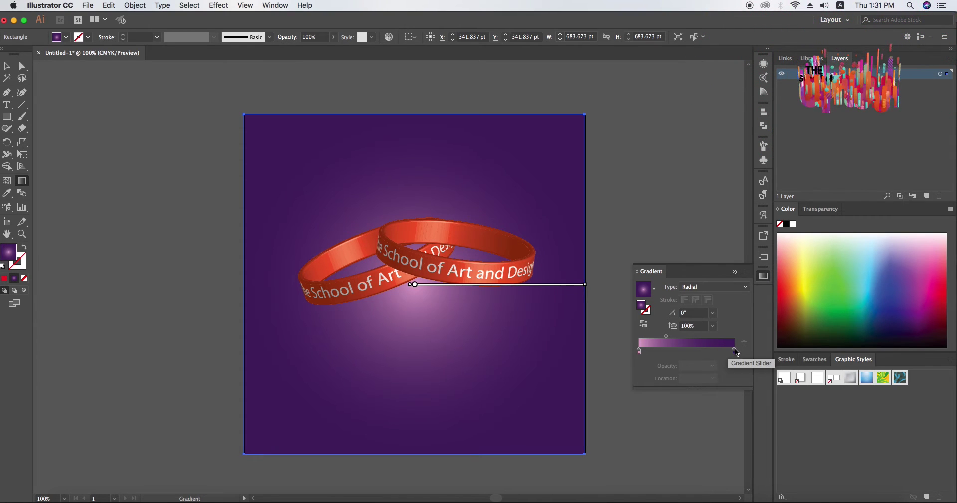
click(734, 352)
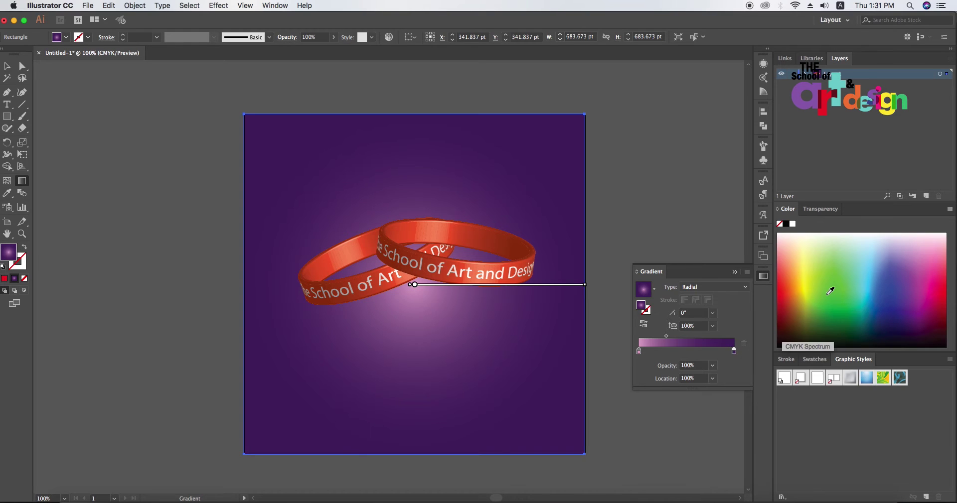
mouse_move(830, 291)
mouse_down()
mouse_move(907, 292)
mouse_move(952, 273)
mouse_move(882, 305)
mouse_move(906, 289)
mouse_move(909, 310)
mouse_up()
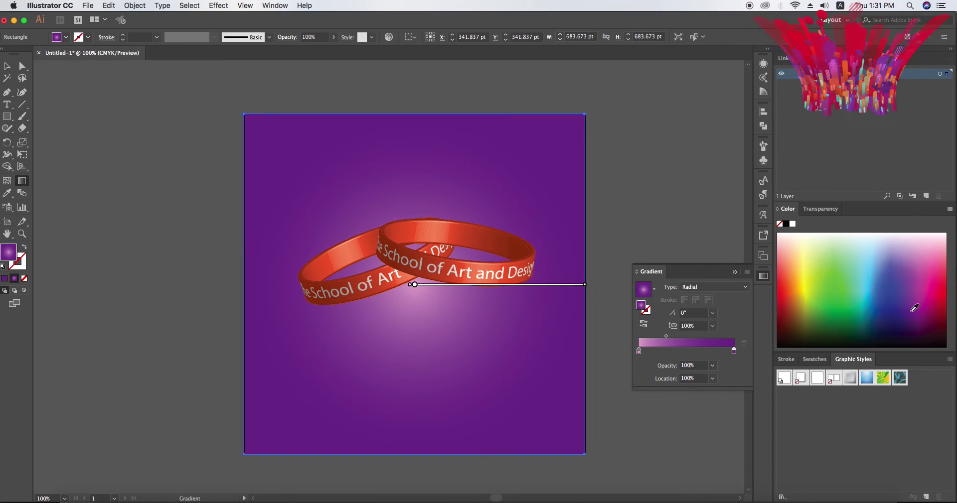
click(908, 312)
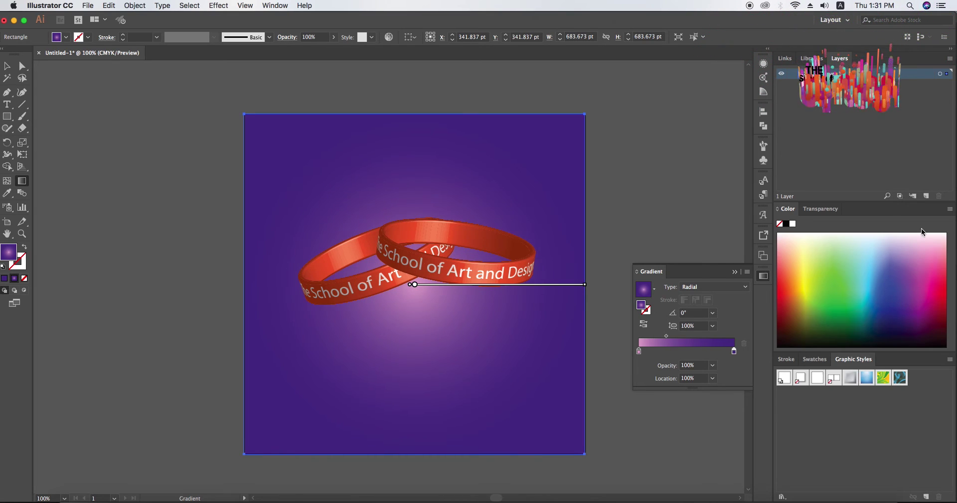
click(737, 272)
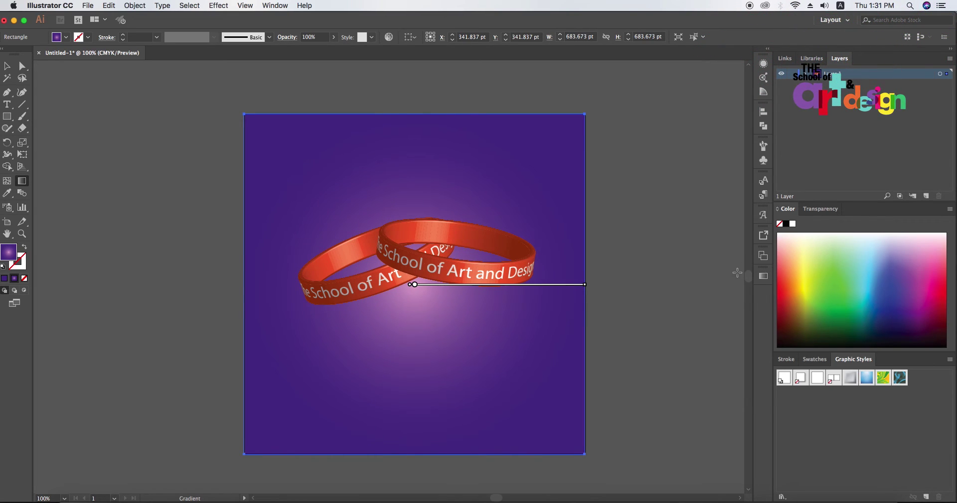
click(7, 66)
Step: Lock the gradient background rectangle in place
click(73, 253)
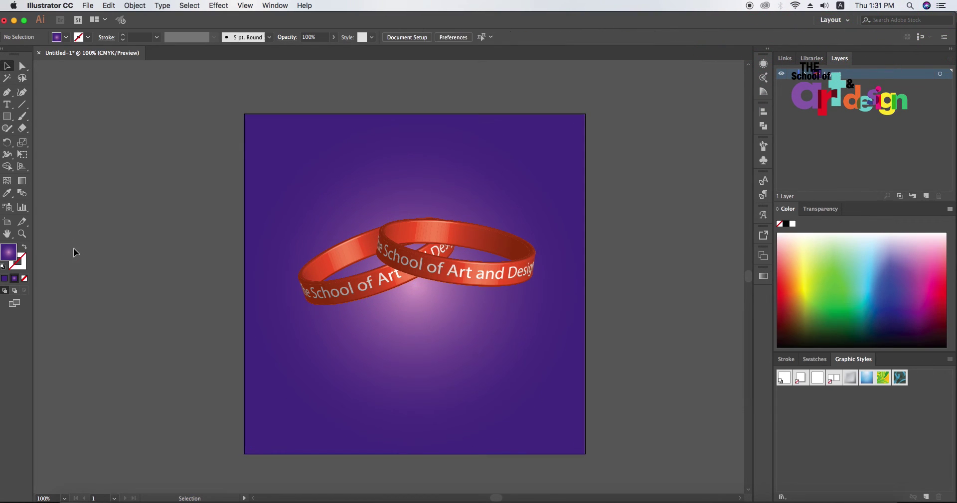
click(292, 206)
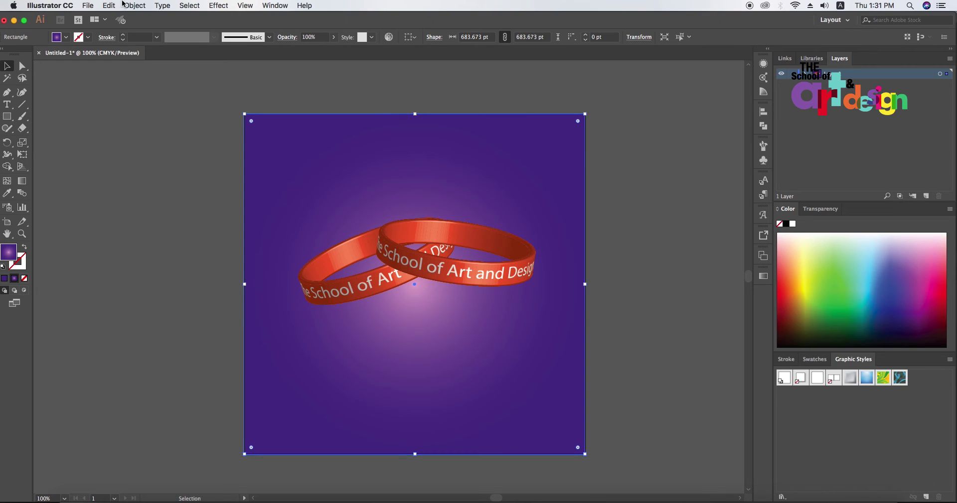
click(125, 6)
mouse_move(115, 116)
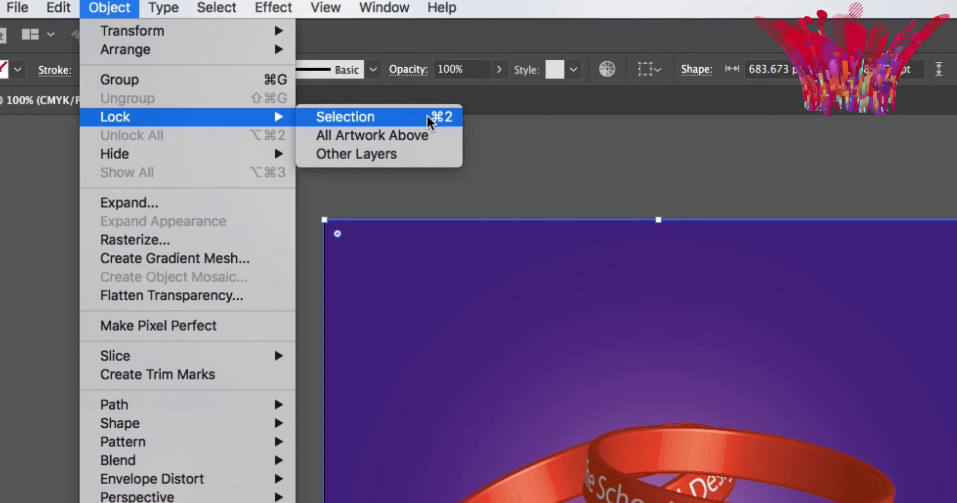
click(432, 120)
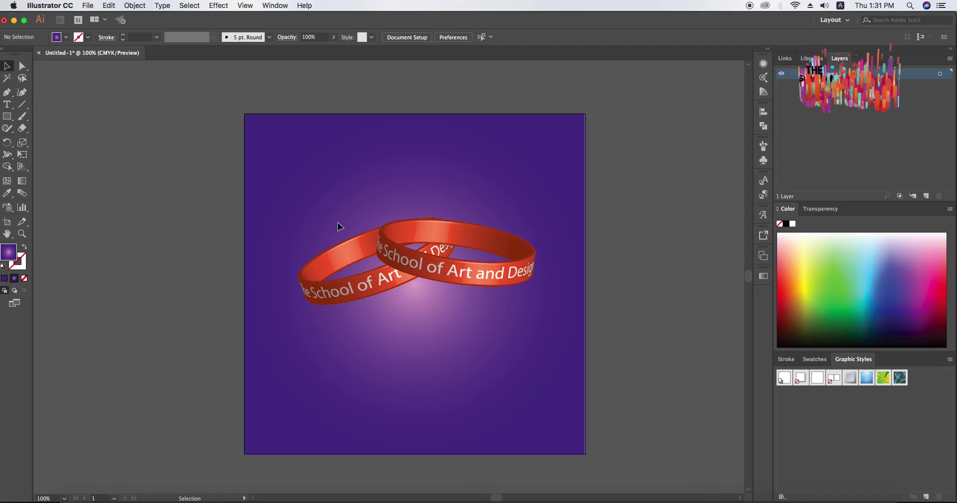
Step: Flatten the bracelet pair slightly and centre it lower over the pink glow
mouse_move(304, 214)
mouse_down()
mouse_move(451, 313)
mouse_move(381, 274)
mouse_up()
drag(450, 282, 442, 303)
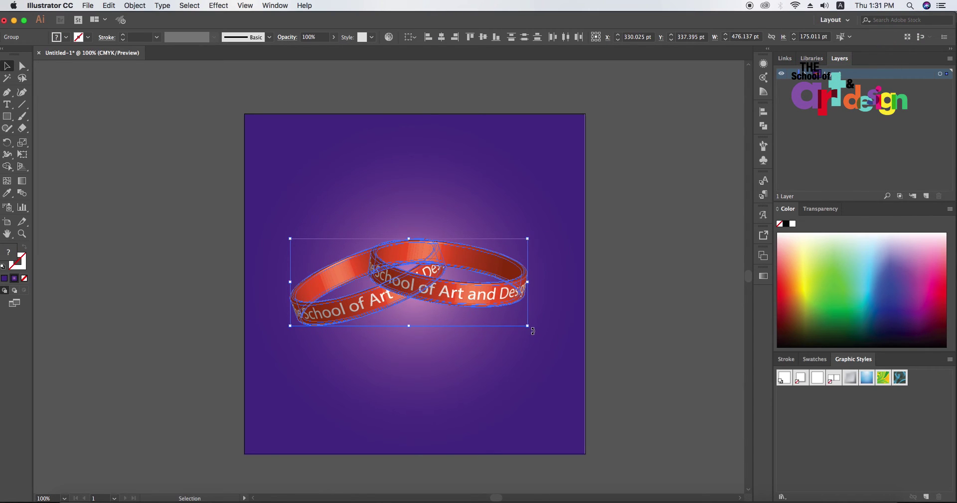
drag(534, 330, 528, 320)
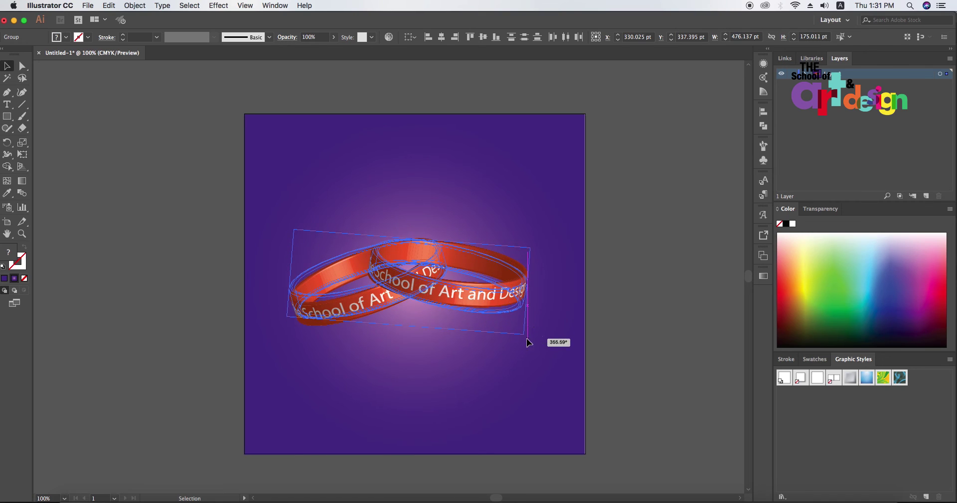
mouse_move(422, 300)
mouse_down()
mouse_move(443, 296)
mouse_move(502, 321)
mouse_up()
click(668, 336)
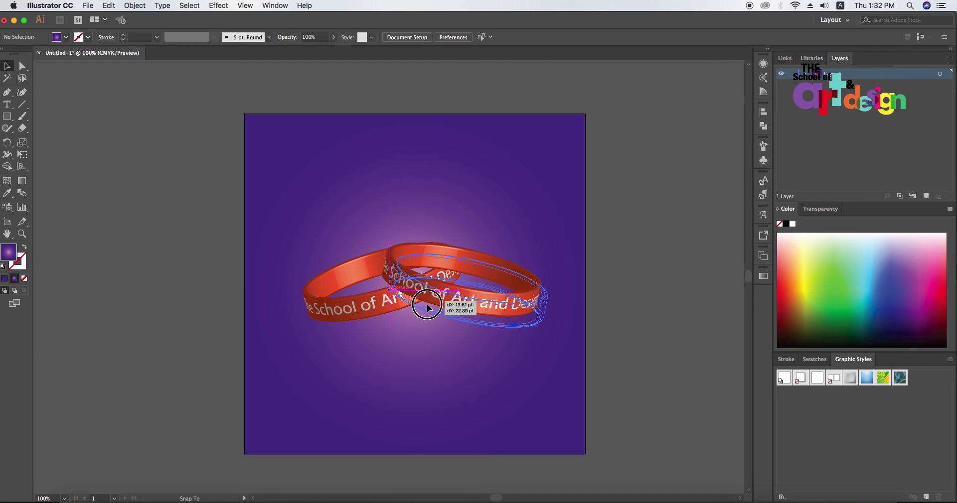
click(618, 318)
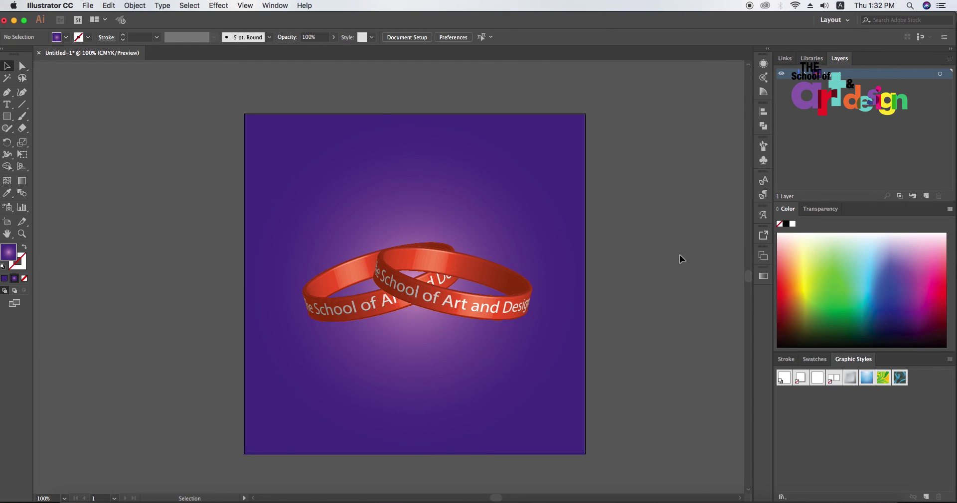